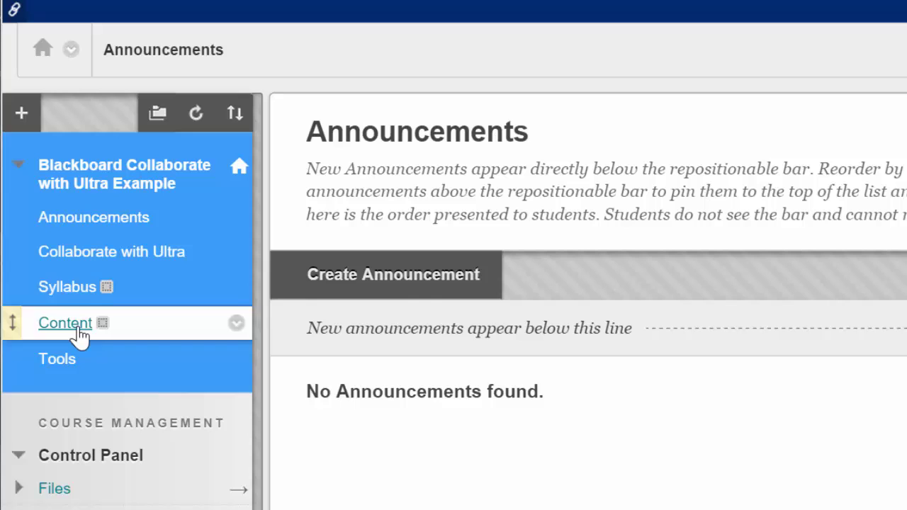
# - Open the course's Collaborate with Ultra page
pyautogui.click(97, 262)
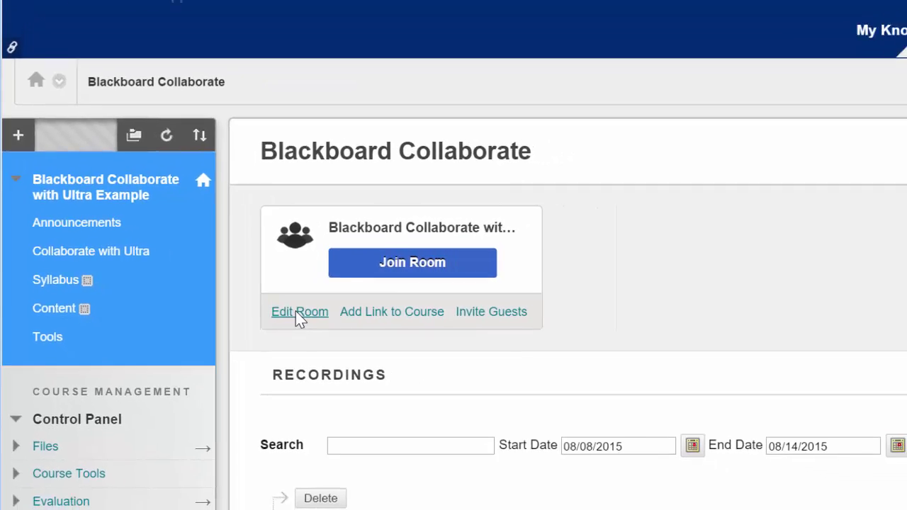
# - Try the All users join as moderators option in the room's edit settings and discard the change
pyautogui.click(353, 321)
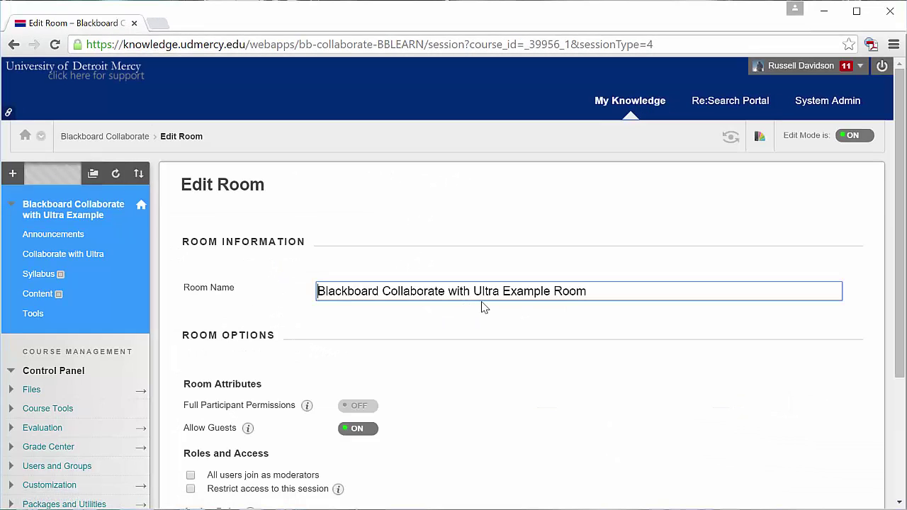
pyautogui.scroll(-2, 480, 314)
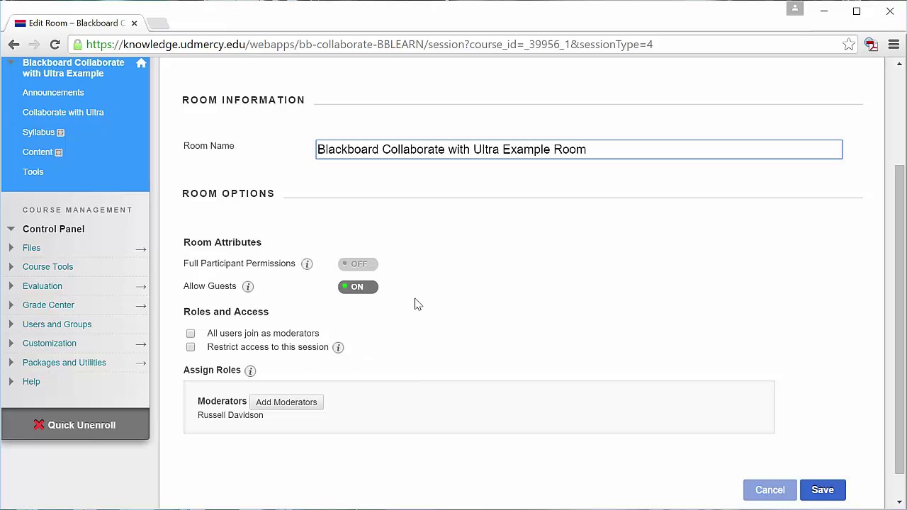
pyautogui.click(191, 334)
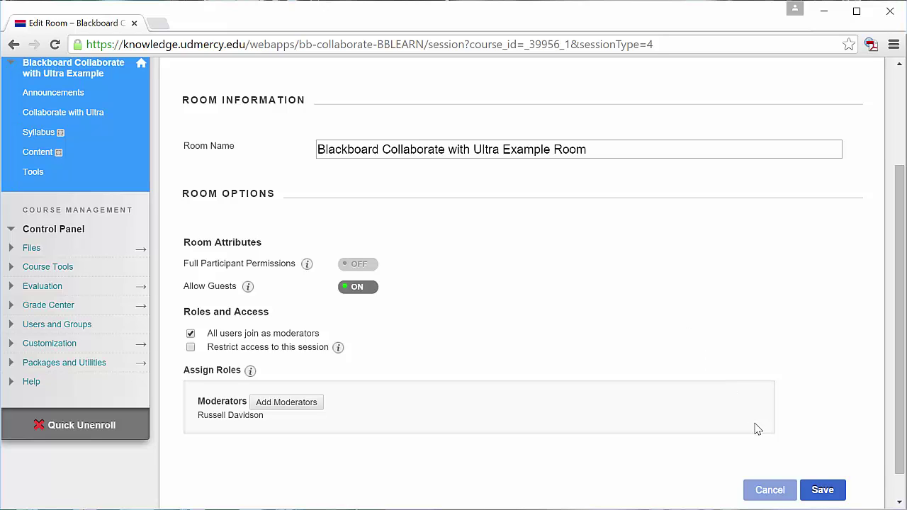
pyautogui.click(771, 496)
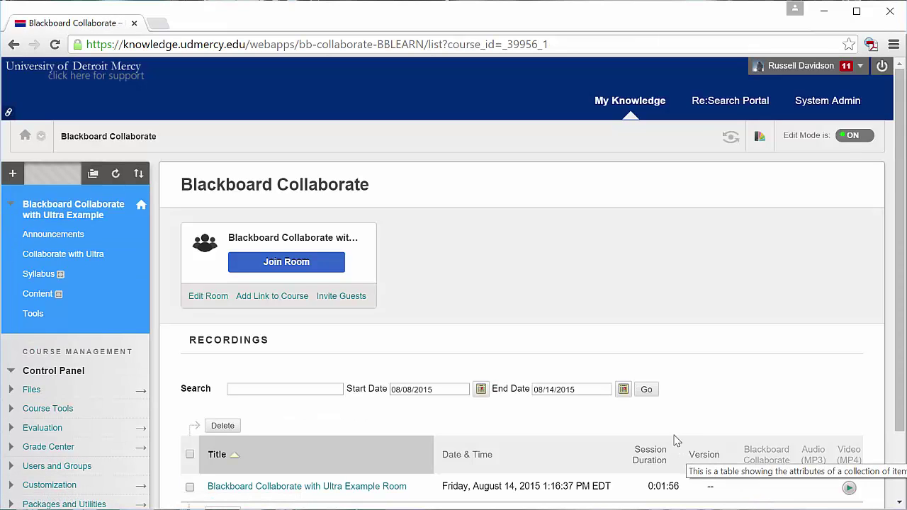
# - Try adding a room link to the Content area, review its details and date restrictions, and cancel the link
pyautogui.click(260, 297)
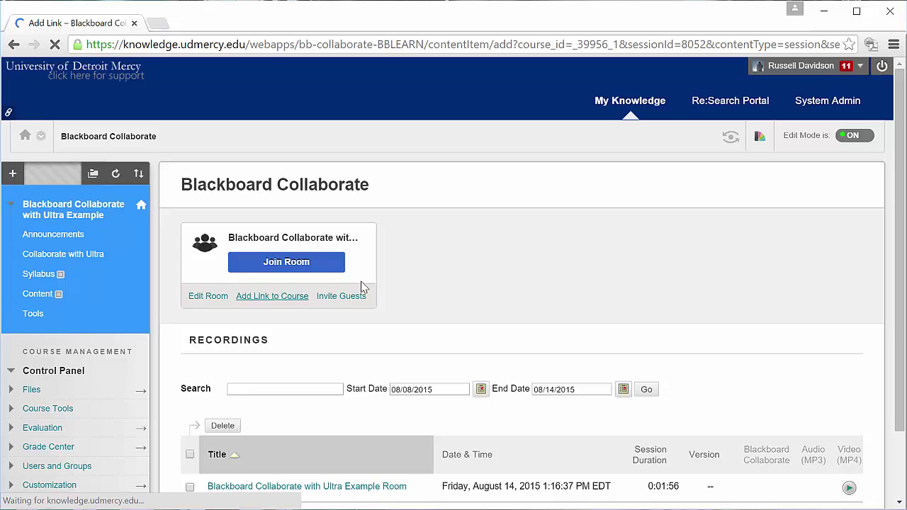
pyautogui.scroll(-1, 513, 340)
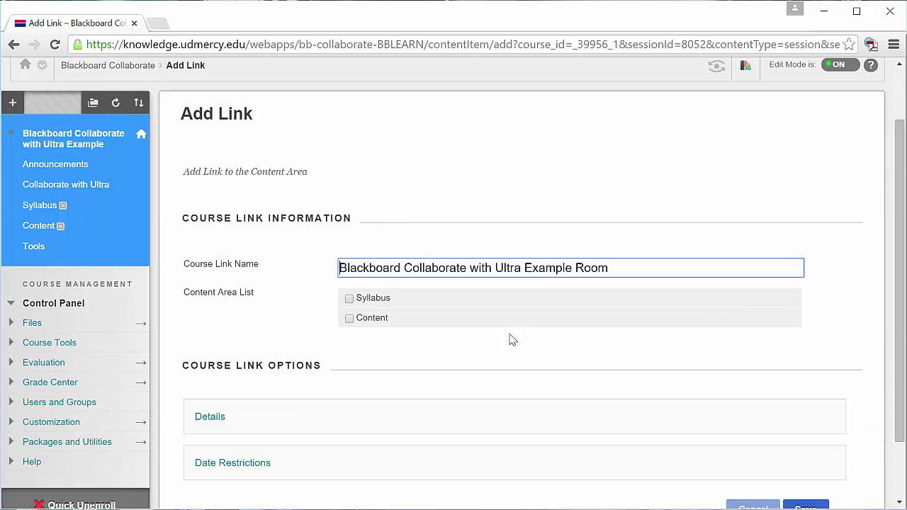
pyautogui.click(350, 320)
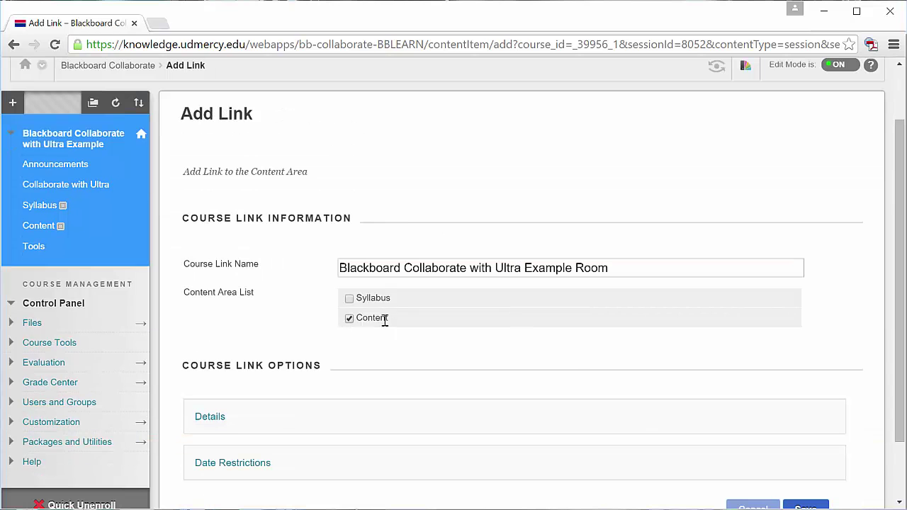
pyautogui.scroll(-1, 576, 374)
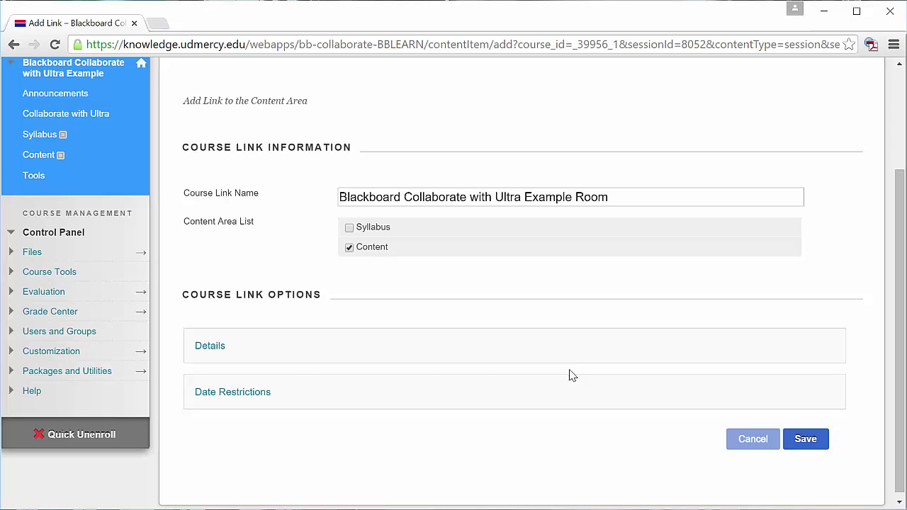
pyautogui.click(222, 348)
pyautogui.scroll(-1, 535, 381)
pyautogui.scroll(-2, 456, 451)
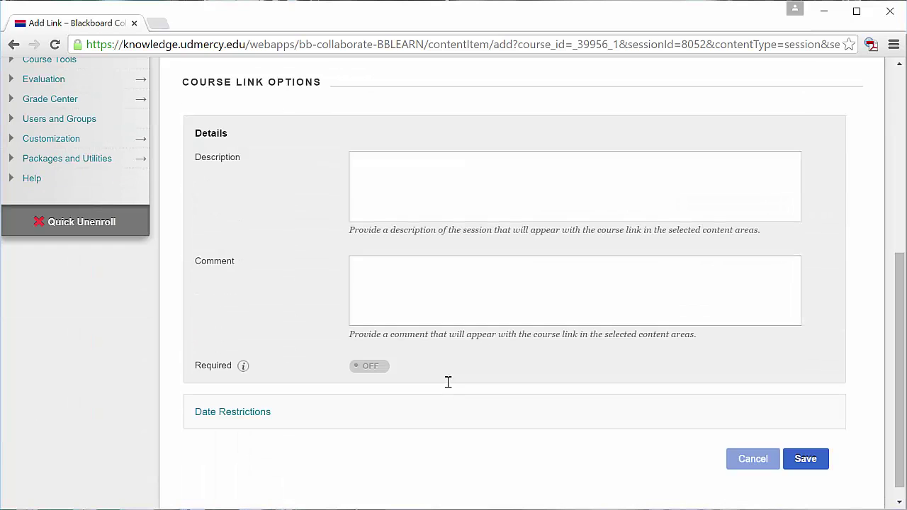
pyautogui.click(262, 413)
pyautogui.scroll(-2, 473, 412)
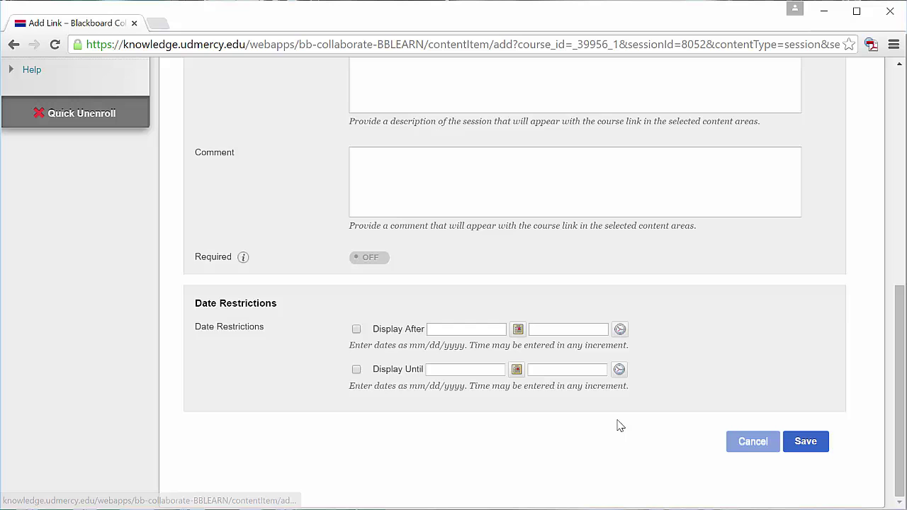
pyautogui.click(748, 449)
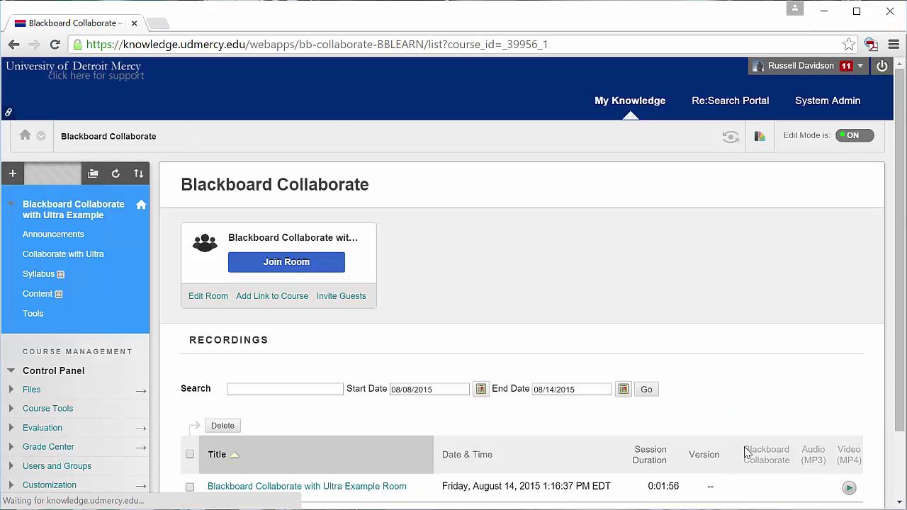
# - Examine the room's guest invitation options, including the public URL and e-mail field, and cancel without inviting anyone
pyautogui.click(347, 297)
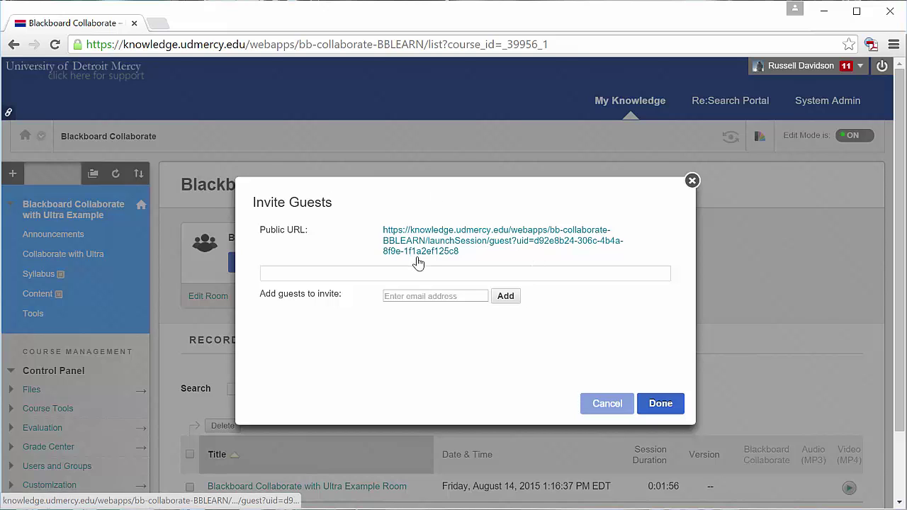
pyautogui.click(432, 298)
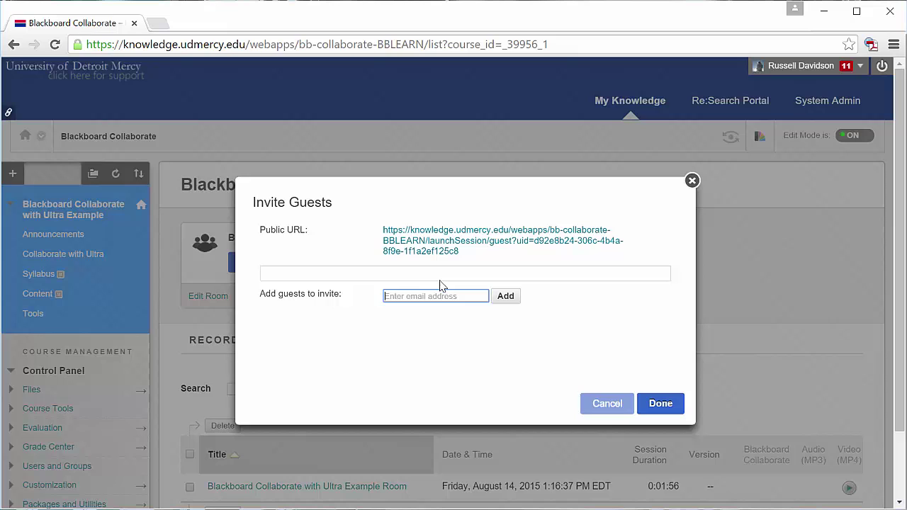
pyautogui.click(609, 406)
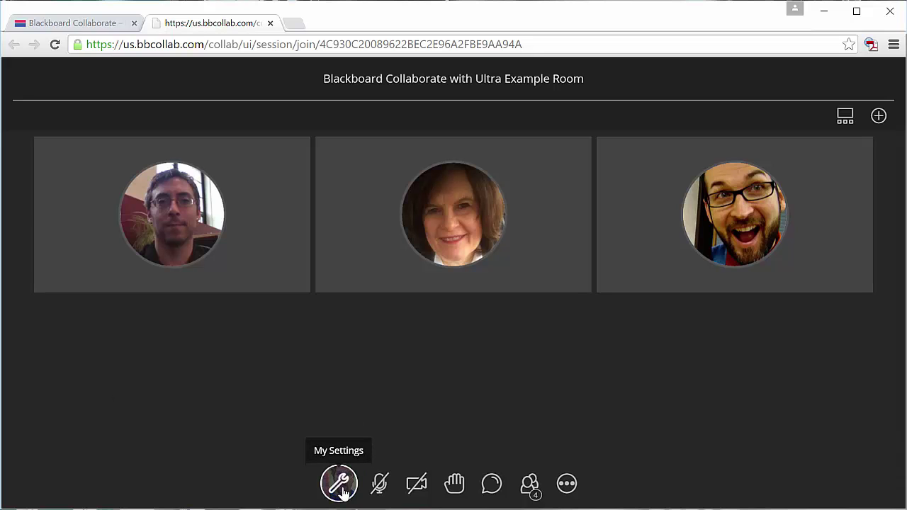
# - Examine the Audio and Video Settings in the session's personal settings and collapse them
pyautogui.click(341, 492)
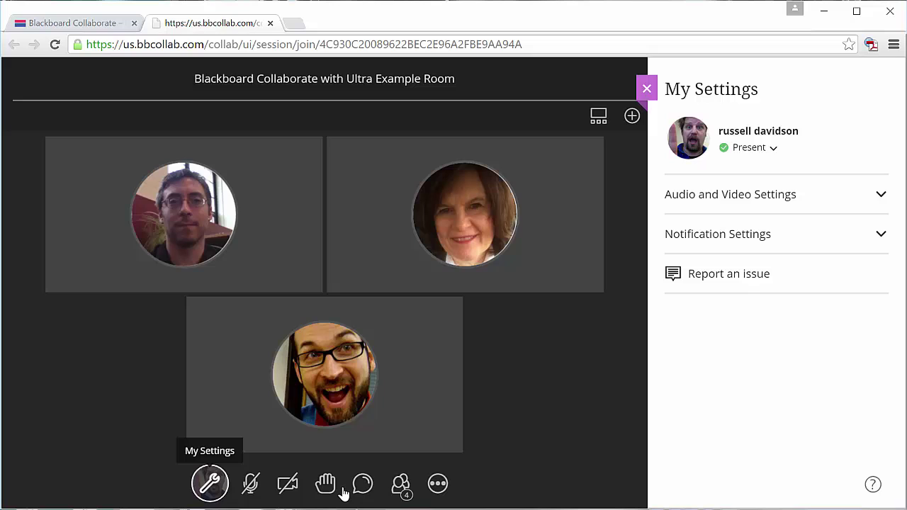
pyautogui.click(879, 197)
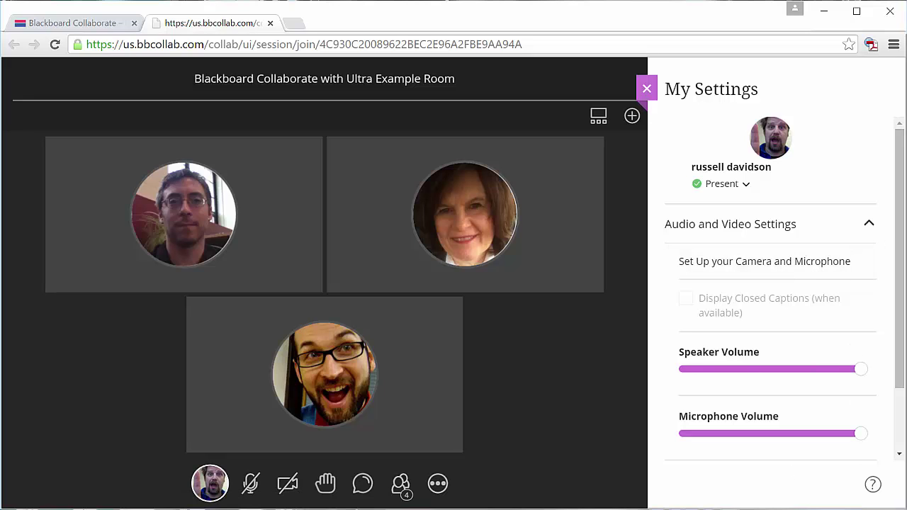
pyautogui.click(863, 226)
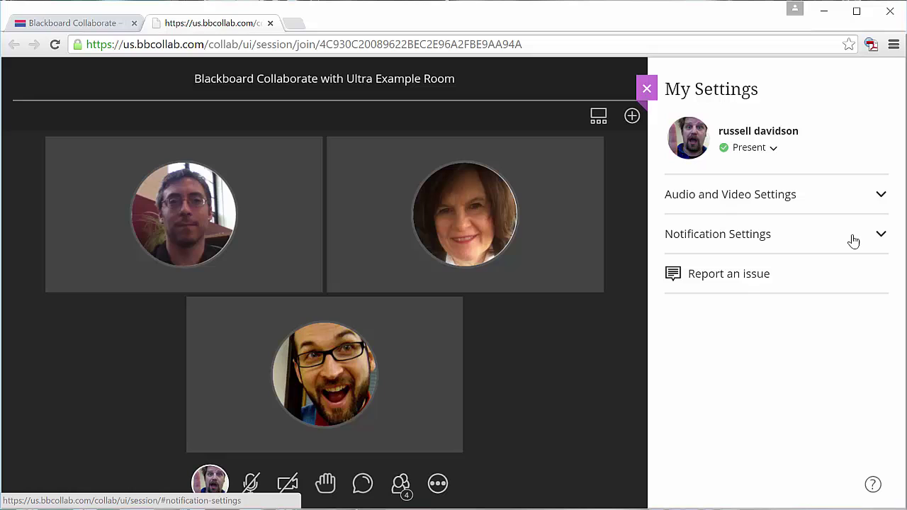
# - Review the Notification Settings, switching the audio notification for someone entering or leaving the room on and back off
pyautogui.click(771, 243)
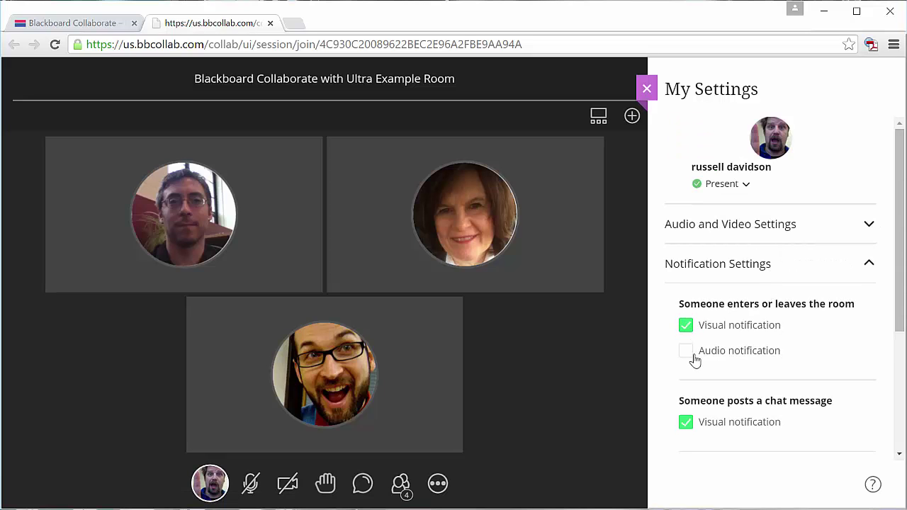
pyautogui.scroll(-1, 700, 360)
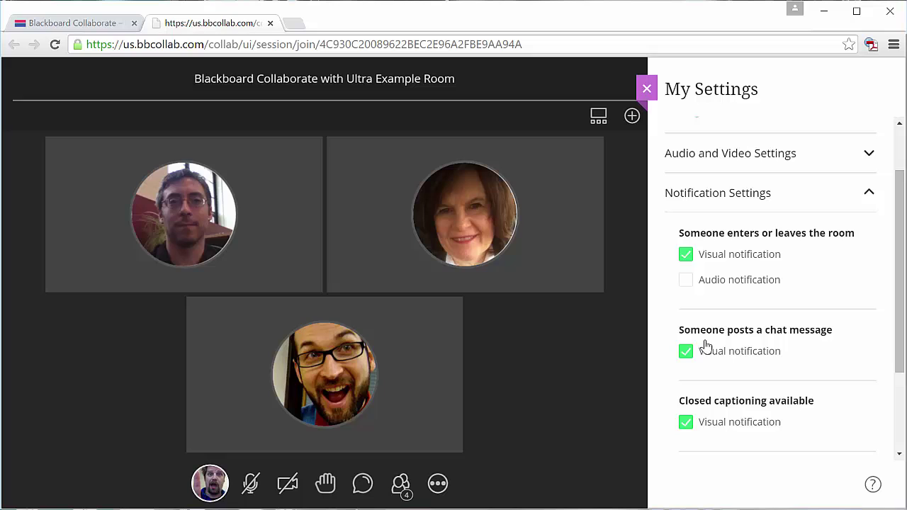
pyautogui.click(695, 283)
pyautogui.click(693, 286)
pyautogui.scroll(-1, 749, 319)
pyautogui.scroll(-1, 747, 358)
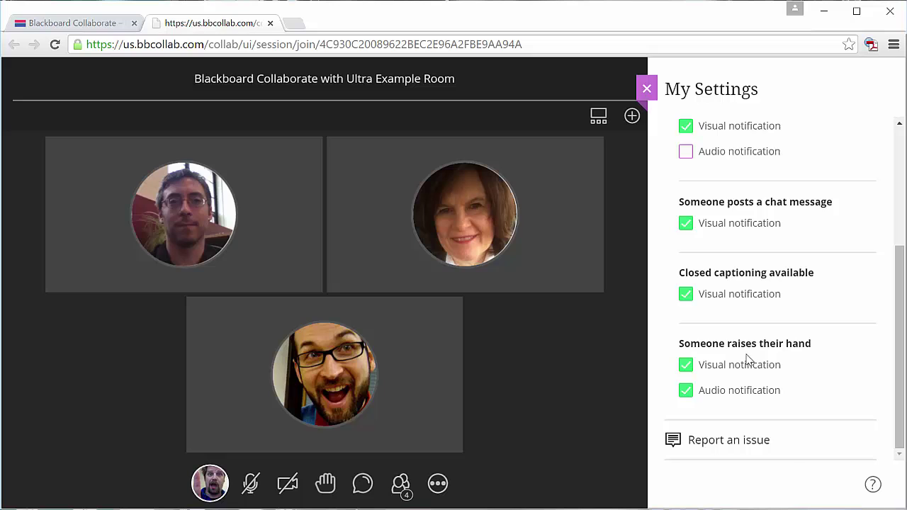
pyautogui.scroll(3, 799, 387)
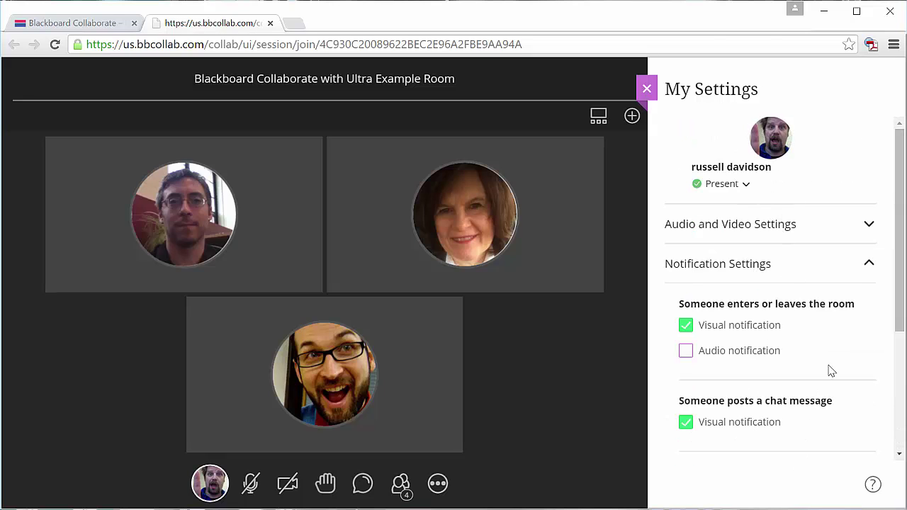
# - Set the session status to Away and return to Present
pyautogui.click(747, 186)
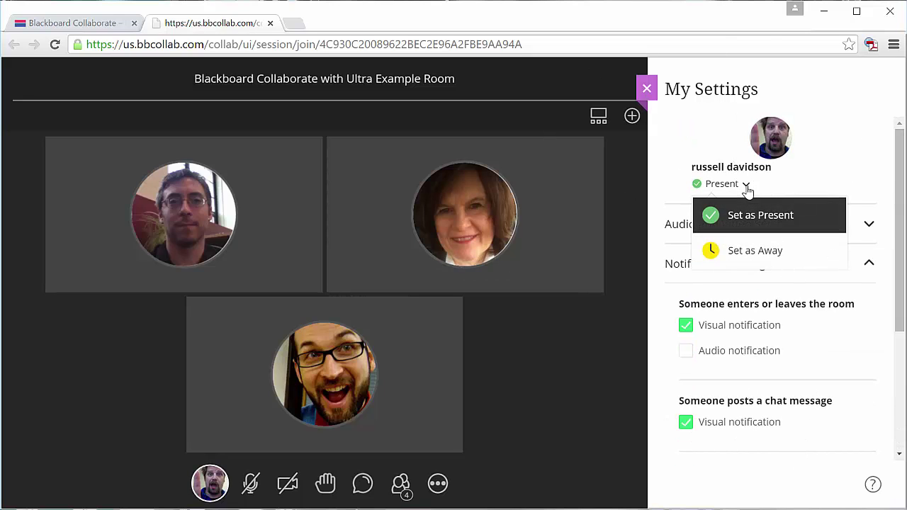
pyautogui.click(750, 262)
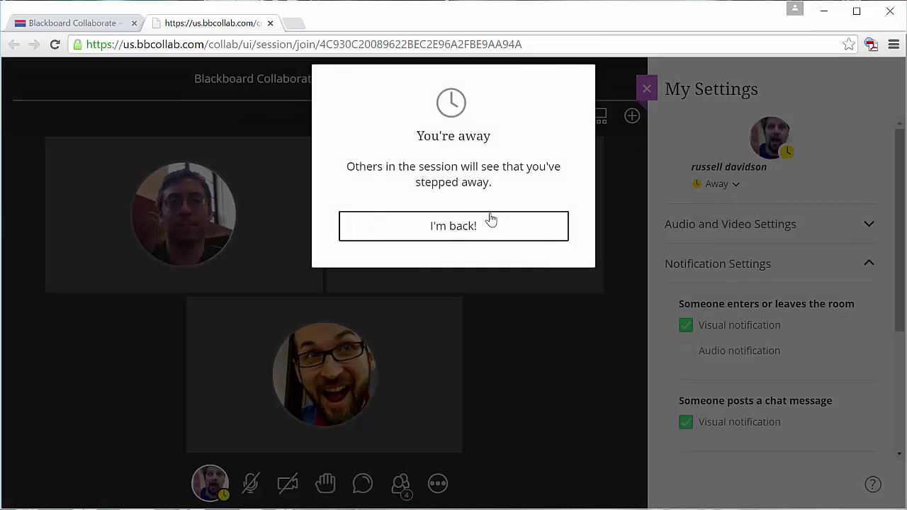
pyautogui.click(489, 226)
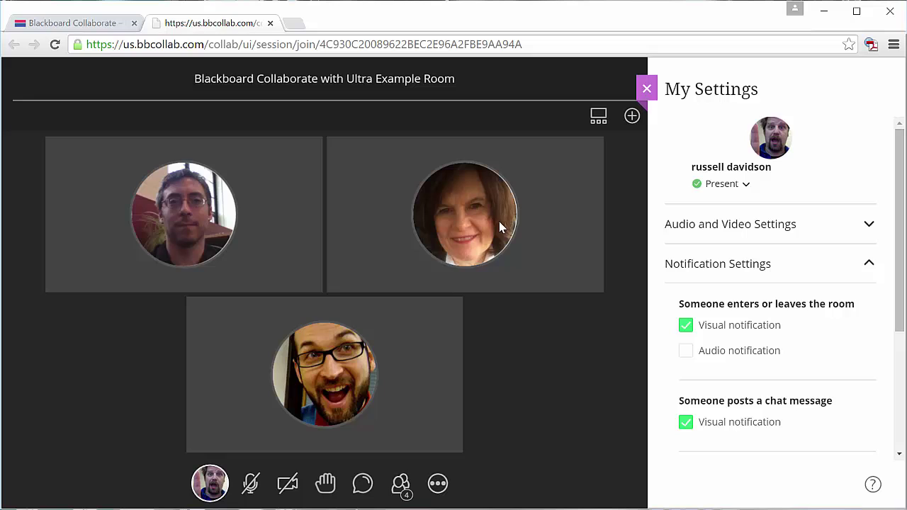
# - Examine the options for changing the profile picture, cancel without saving, and close the personal settings
pyautogui.click(773, 138)
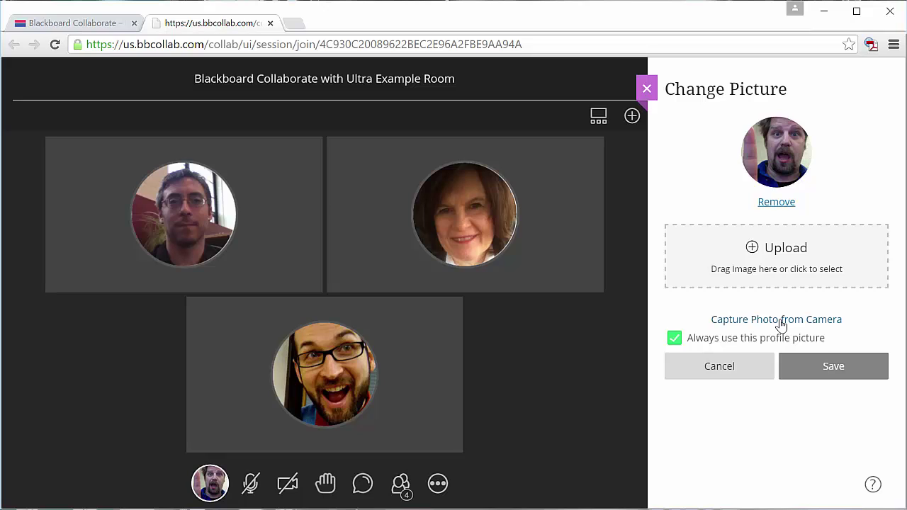
pyautogui.click(720, 366)
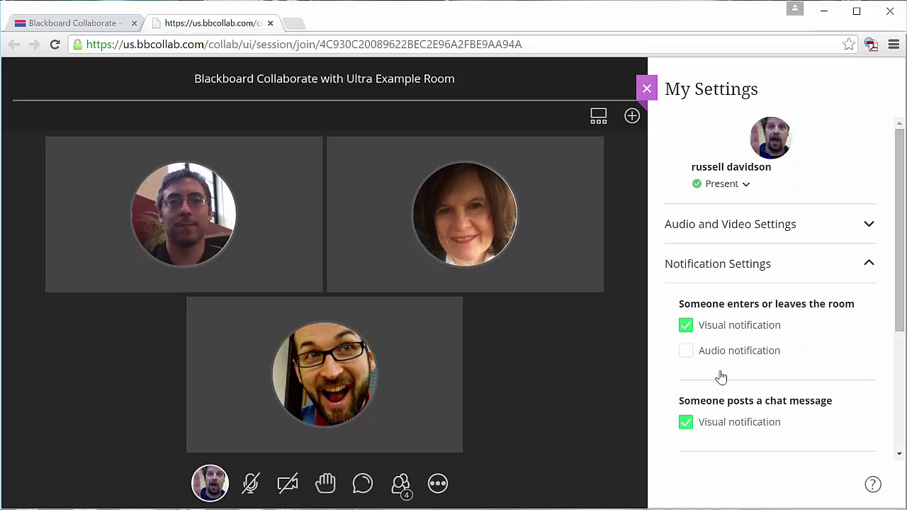
pyautogui.click(646, 89)
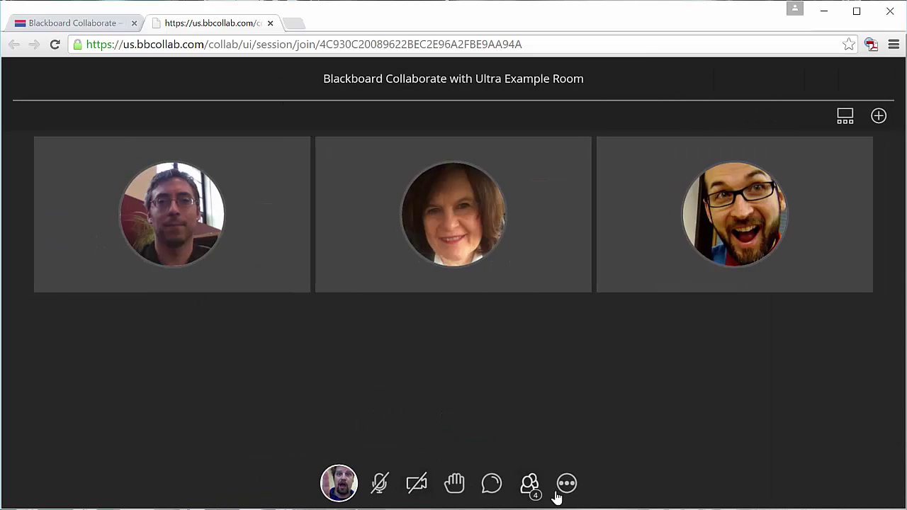
# - Turn the microphone on and mute it again, and share the webcam video with the session
pyautogui.click(380, 498)
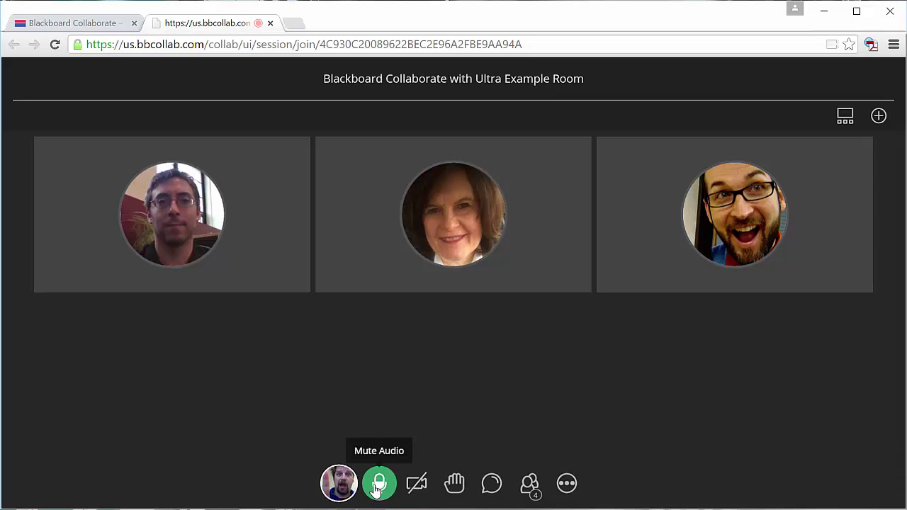
pyautogui.click(377, 489)
pyautogui.click(418, 487)
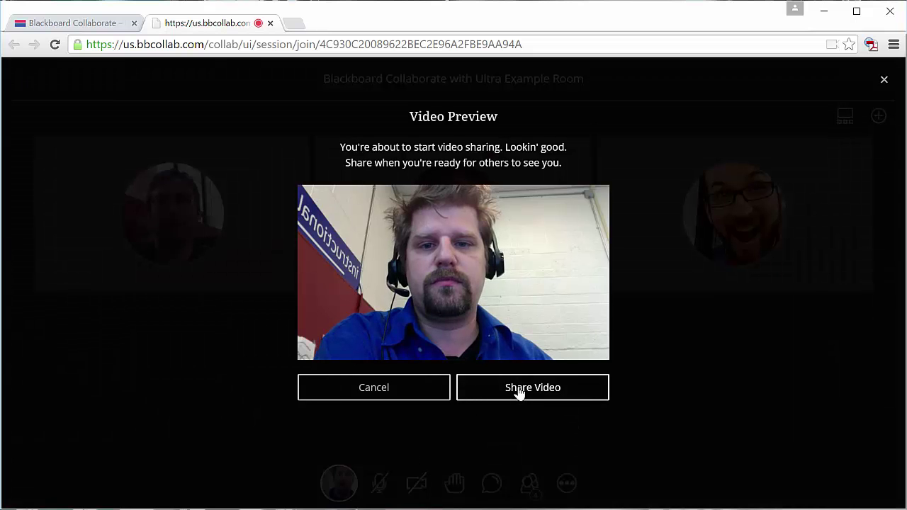
pyautogui.click(519, 392)
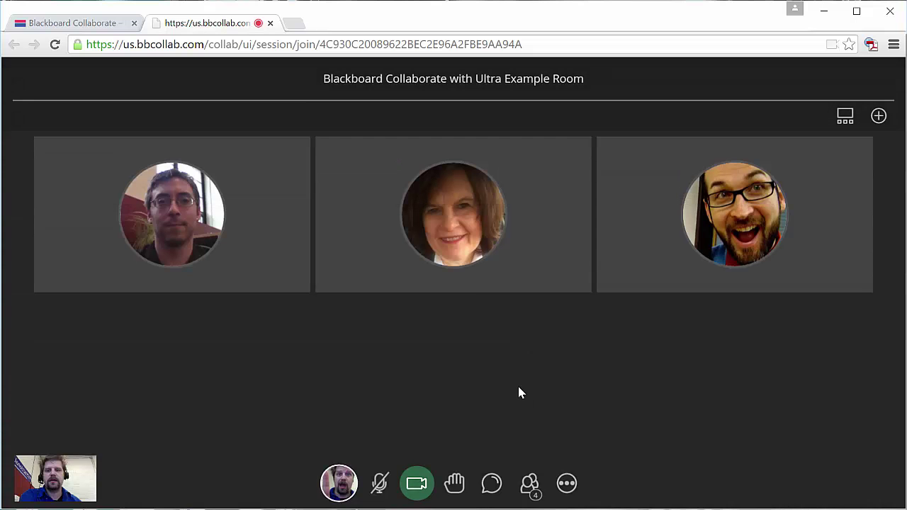
# - Raise the hand in the session and lower it again
pyautogui.click(451, 489)
pyautogui.click(452, 491)
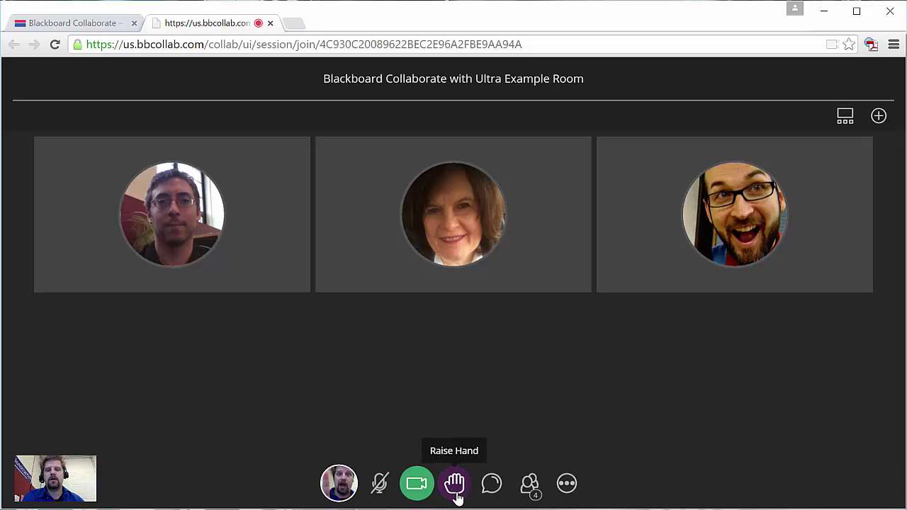
# - Send the message "Hello guys!" in the session chat
pyautogui.click(494, 491)
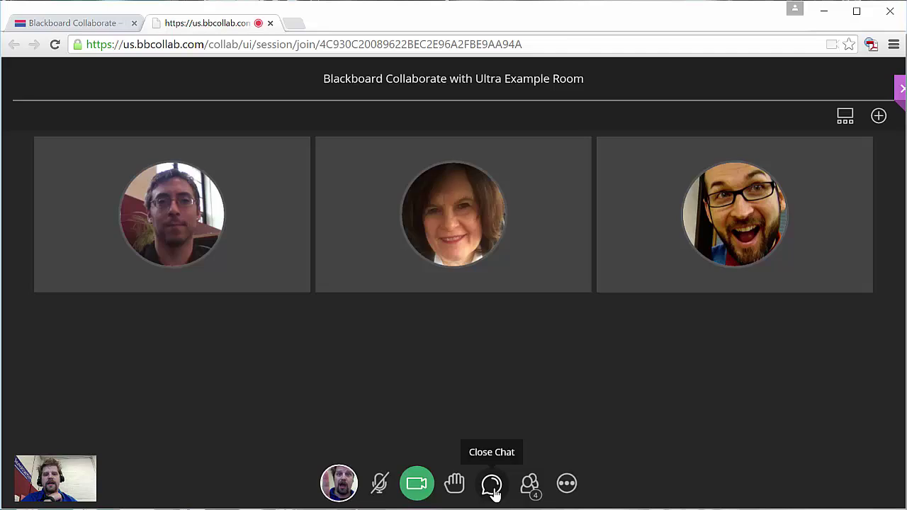
pyautogui.write('He')
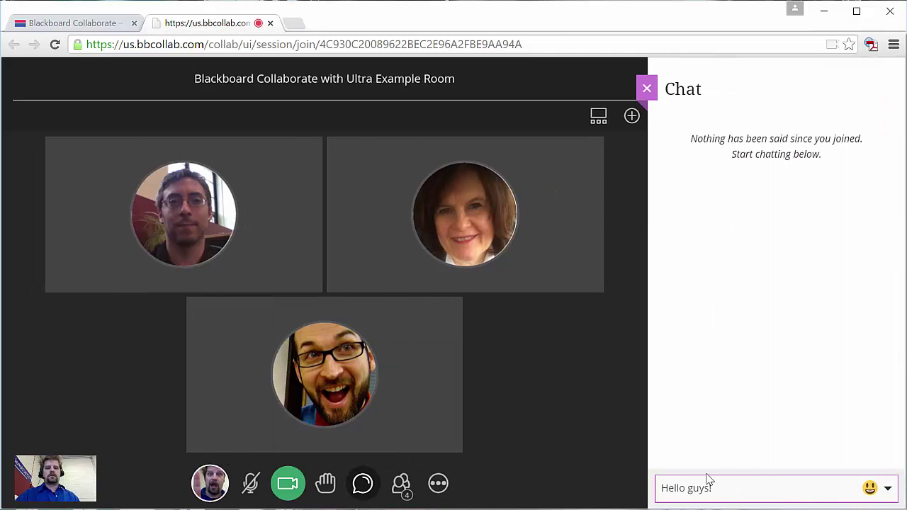
pyautogui.write('llo guys!')
pyautogui.press('Return')
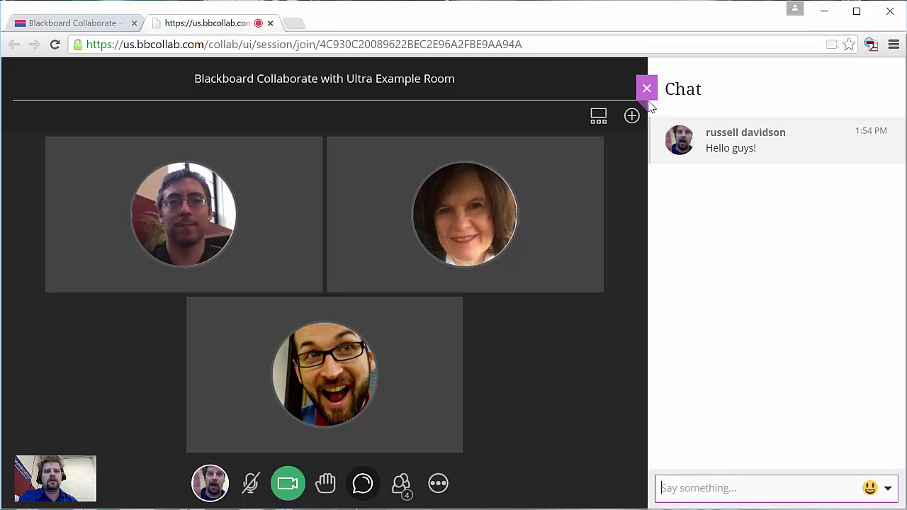
# - Close the chat, examine the role and removal options for the first participant under the moderator, and close the participants list
pyautogui.click(647, 90)
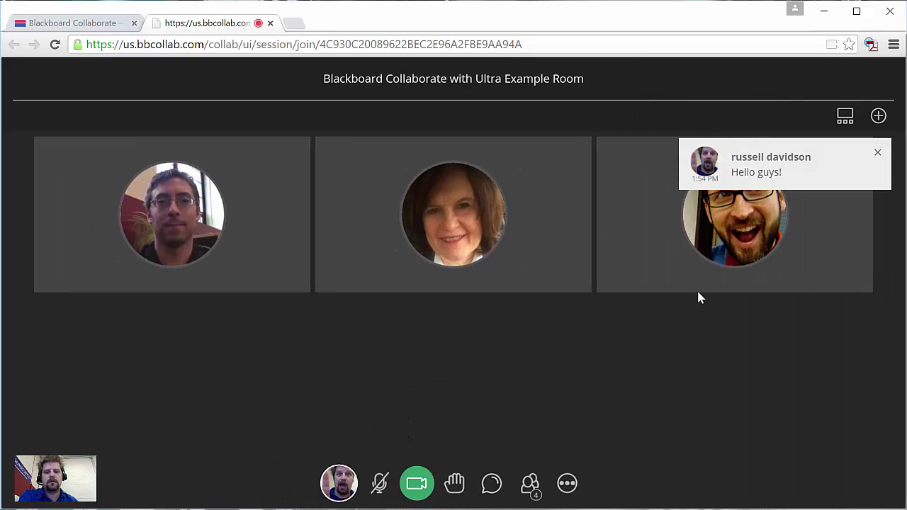
pyautogui.click(530, 485)
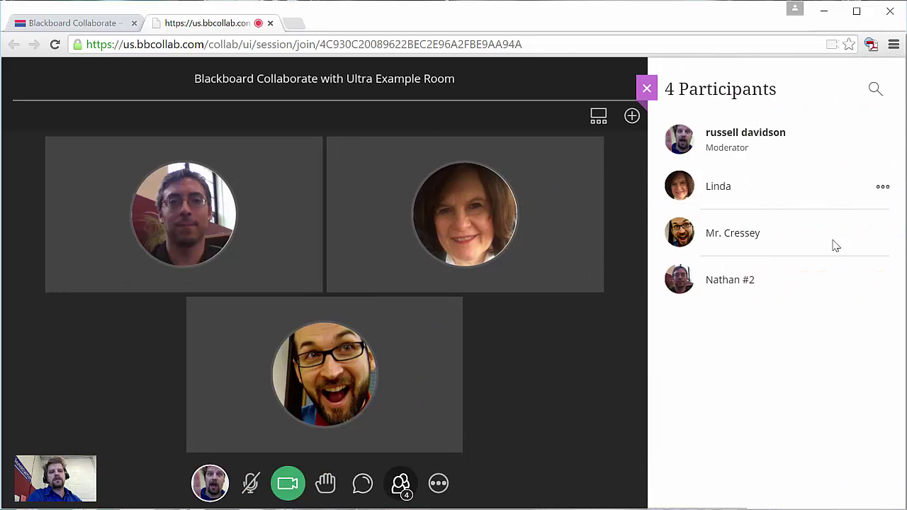
pyautogui.click(883, 189)
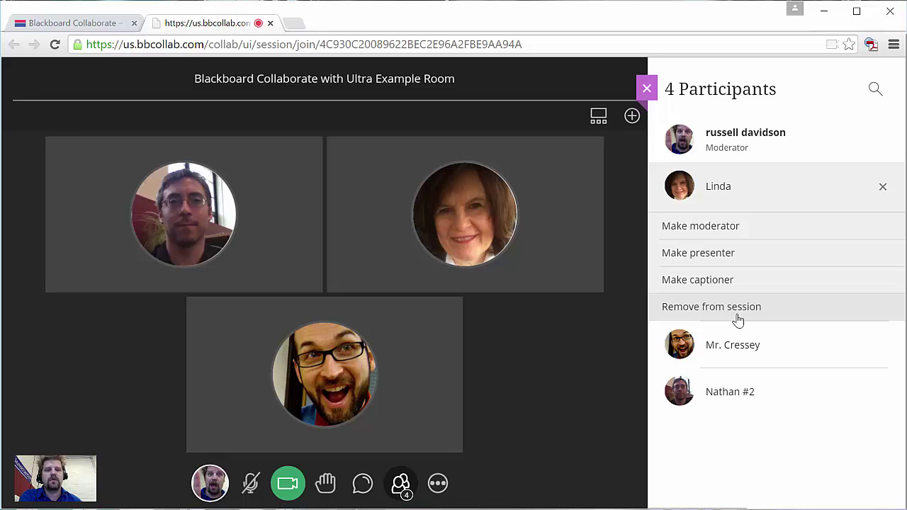
pyautogui.click(882, 188)
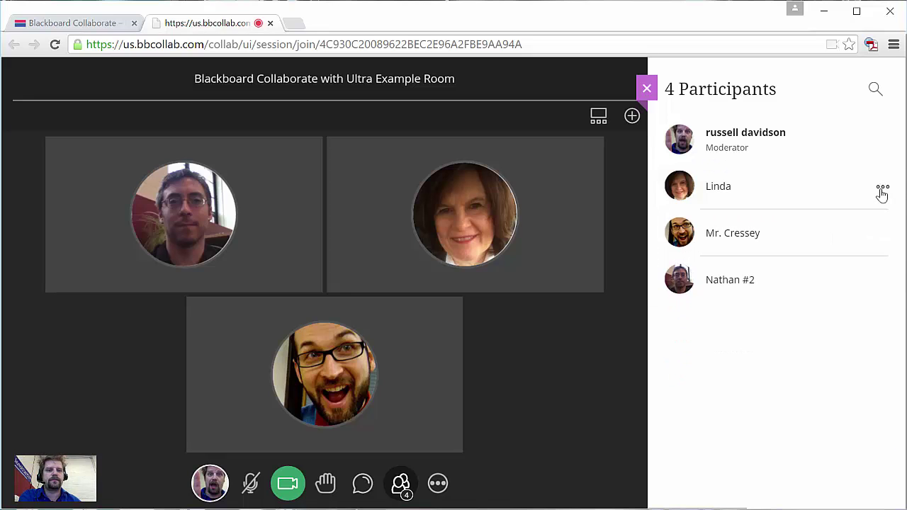
pyautogui.click(647, 93)
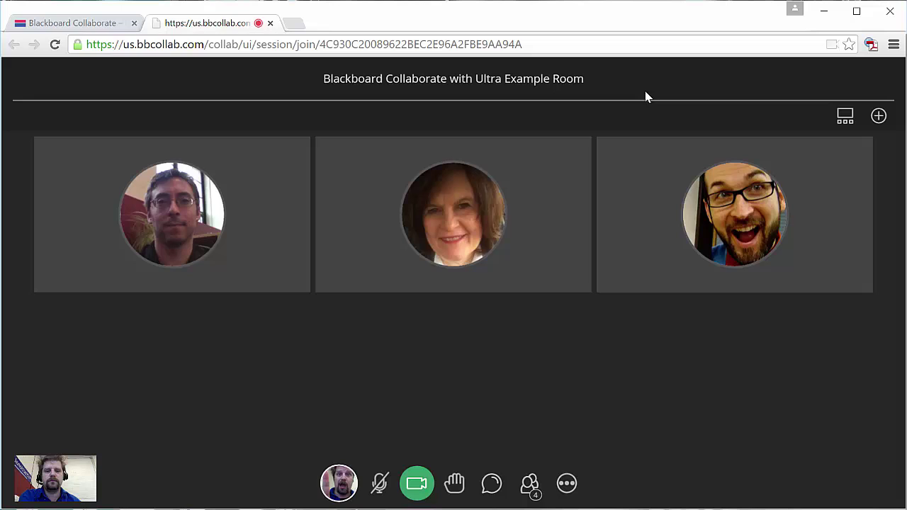
# - Start recording the session
pyautogui.click(567, 485)
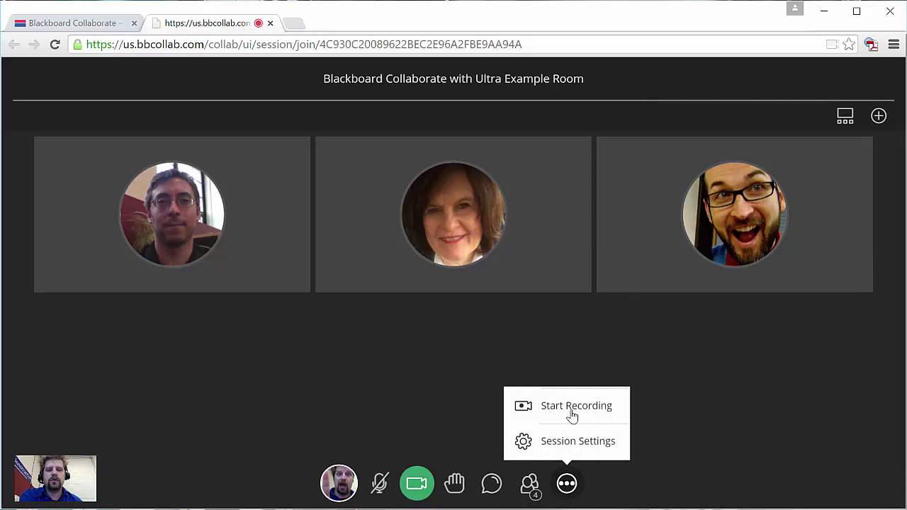
pyautogui.click(573, 412)
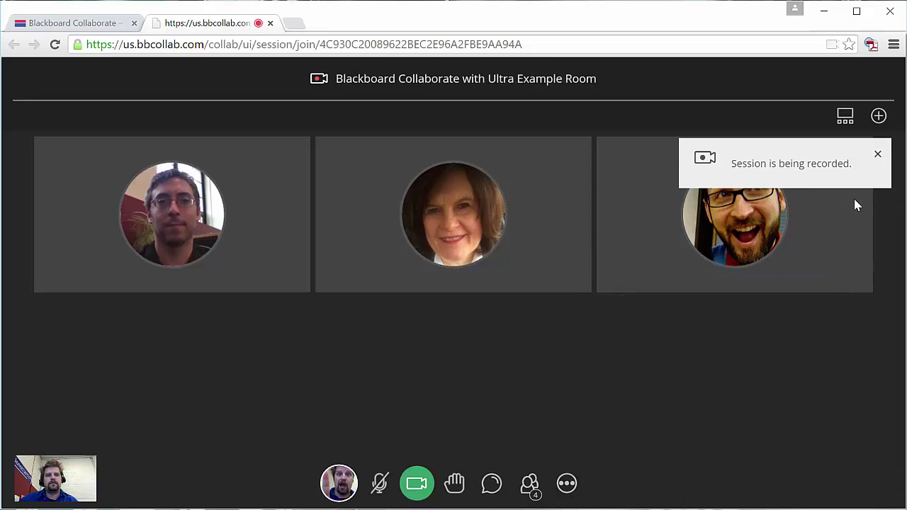
# - Allow participants to share their audio, share their video and post chat messages in the session settings
pyautogui.click(568, 484)
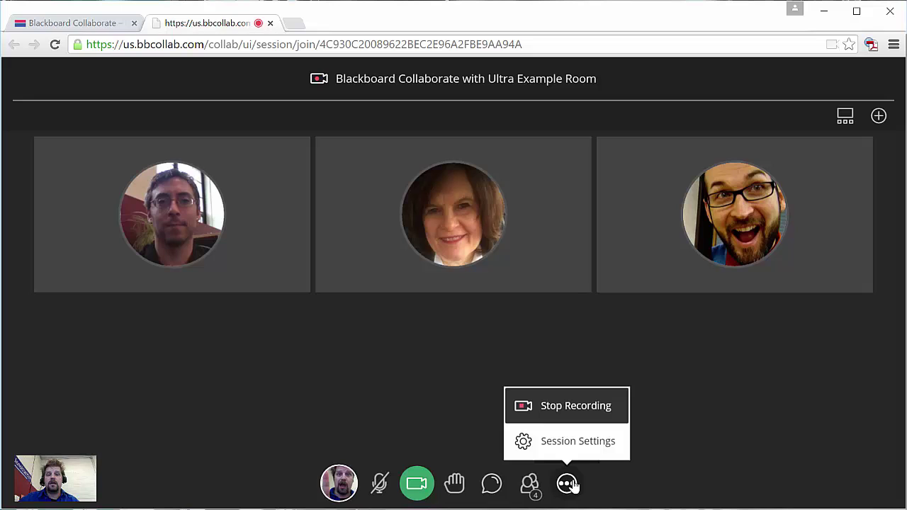
pyautogui.click(579, 441)
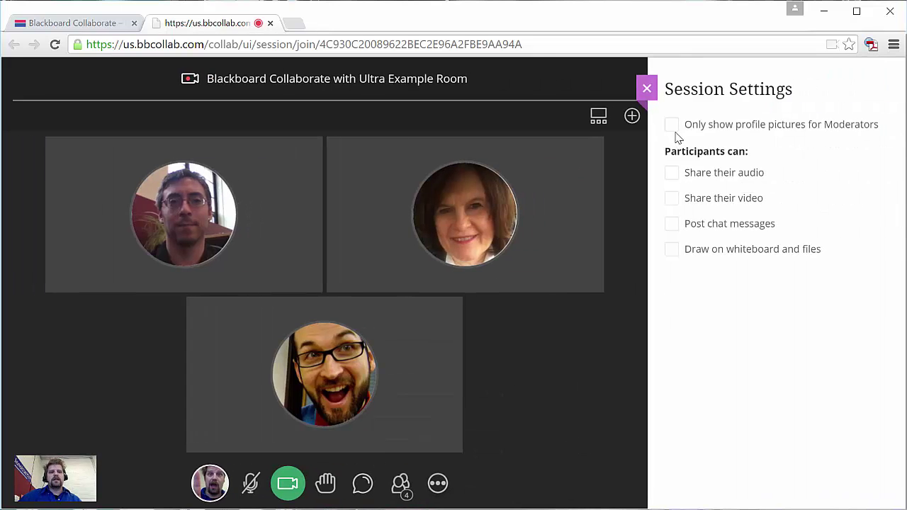
pyautogui.click(672, 175)
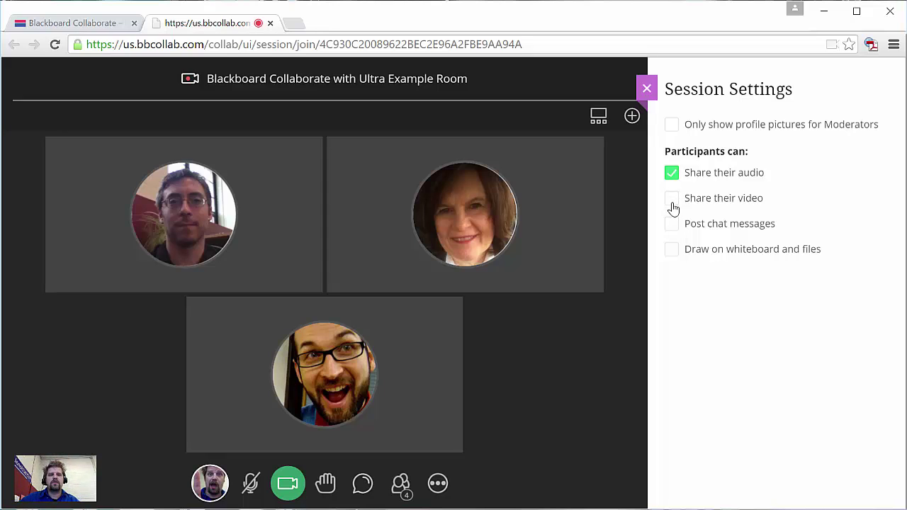
pyautogui.click(673, 200)
pyautogui.click(675, 225)
pyautogui.click(647, 90)
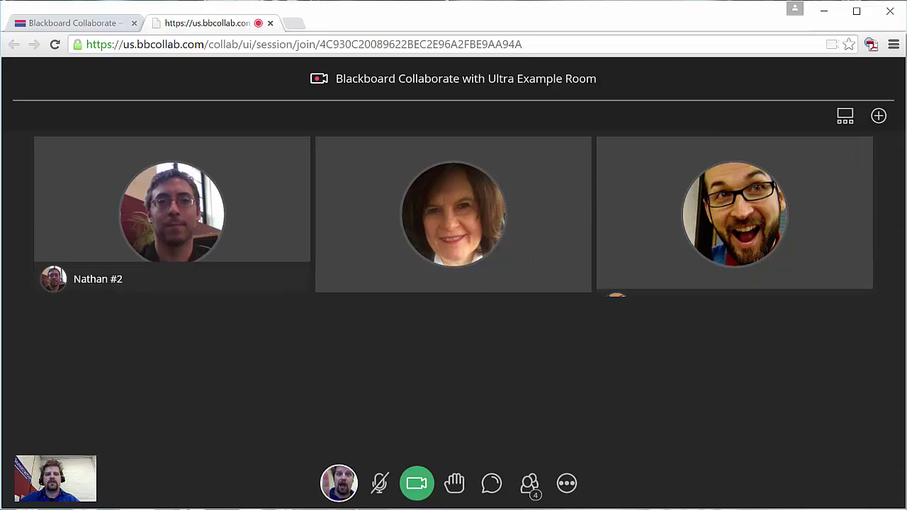
# - Switch the participant layout from the grid to the enlarged speaker view and turn the microphone on
pyautogui.click(845, 118)
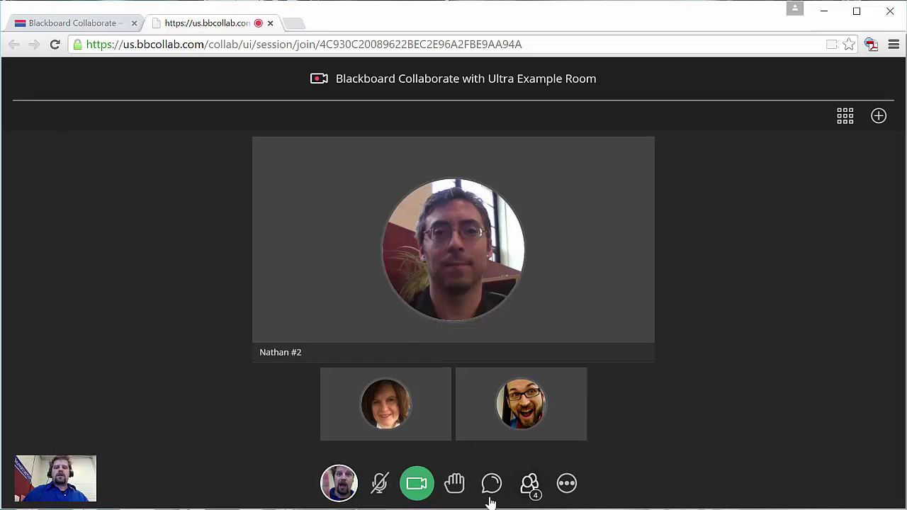
pyautogui.click(375, 488)
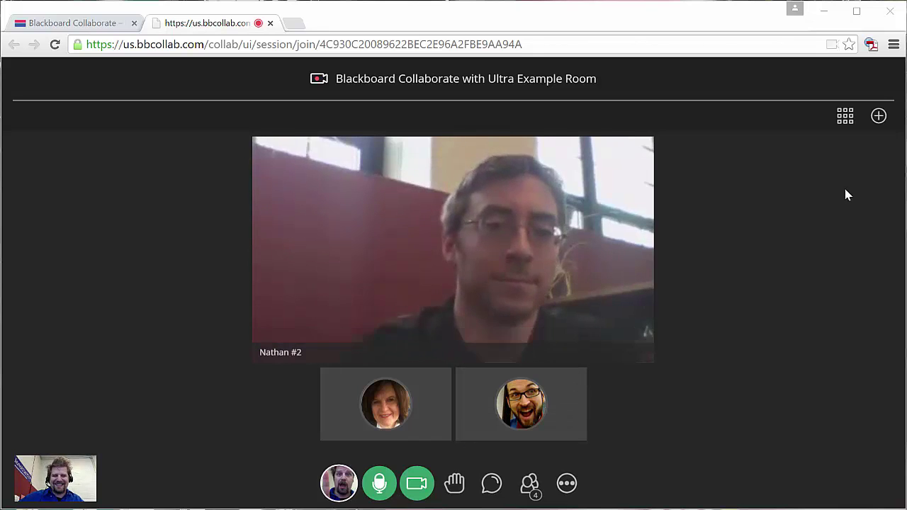
# - Share a blank whiteboard and draw a blue freehand S-like curve on its left half with the Pencil
pyautogui.click(879, 118)
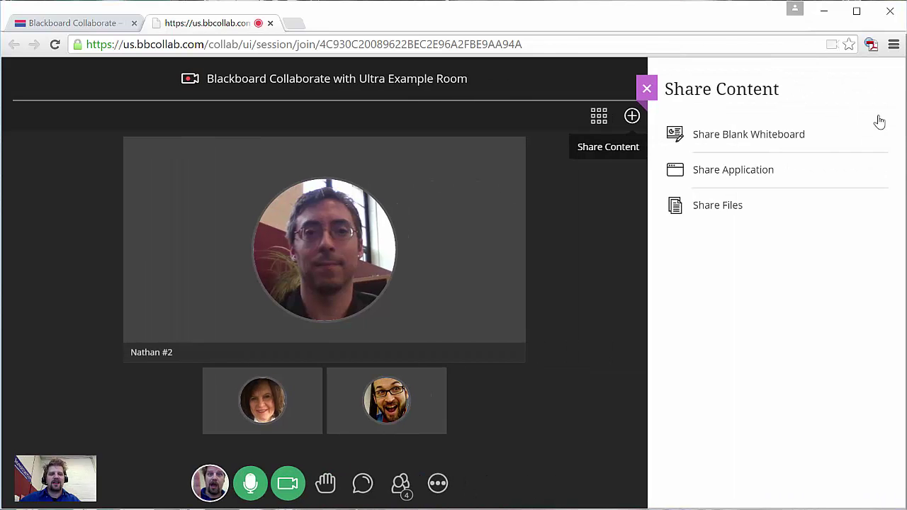
pyautogui.click(777, 145)
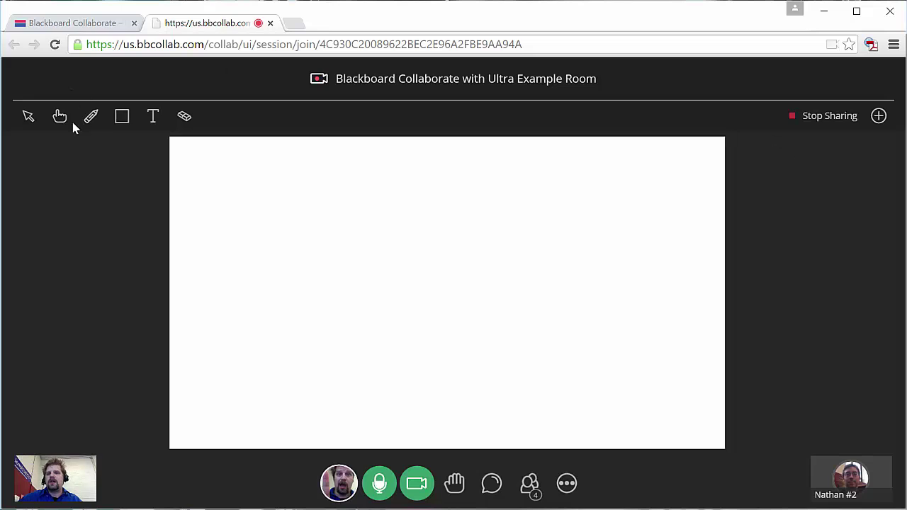
pyautogui.click(90, 119)
pyautogui.moveTo(209, 218)
pyautogui.mouseDown()
pyautogui.moveTo(262, 286)
pyautogui.moveTo(358, 293)
pyautogui.mouseUp()
# - Add the text "Some text." to the whiteboard, right of the freehand curve
pyautogui.click(153, 116)
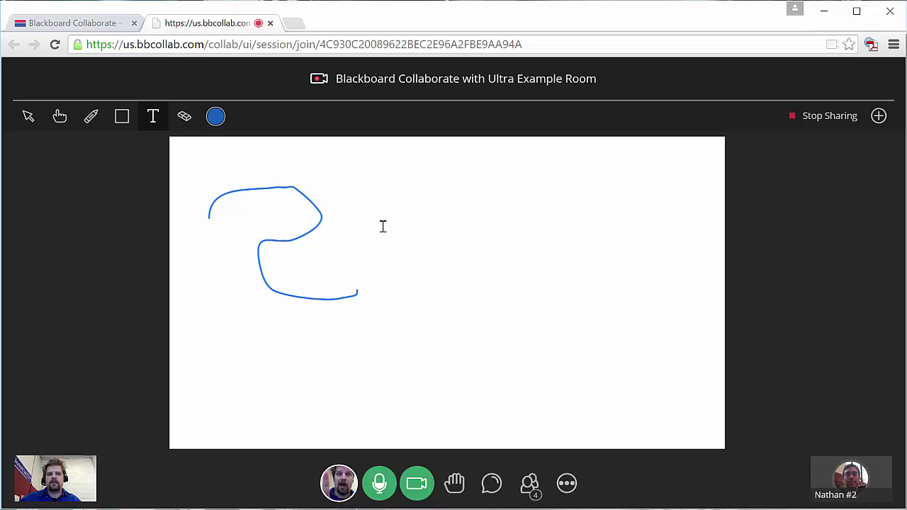
pyautogui.click(383, 225)
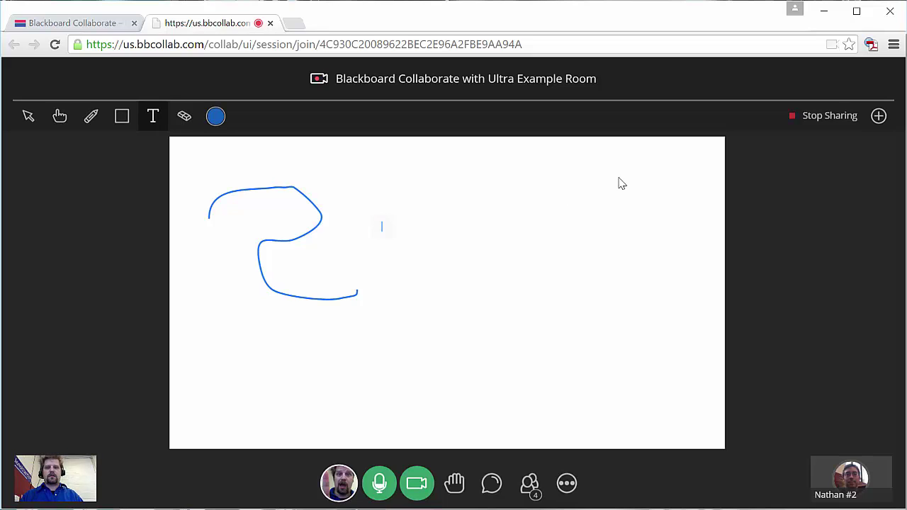
pyautogui.write('Some text.')
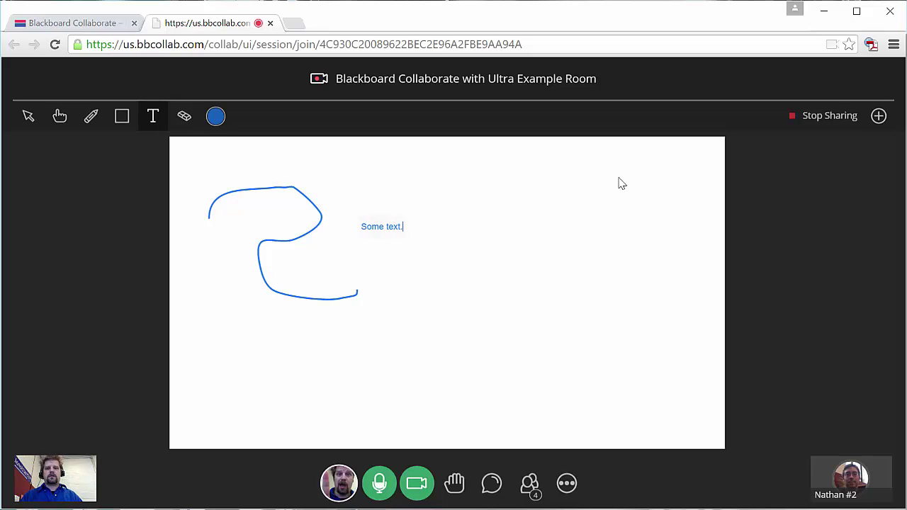
# - Upload Introduction to Teaching Online.pptx from the Collaborate Files folder and share it with the session
pyautogui.click(879, 115)
pyautogui.click(762, 205)
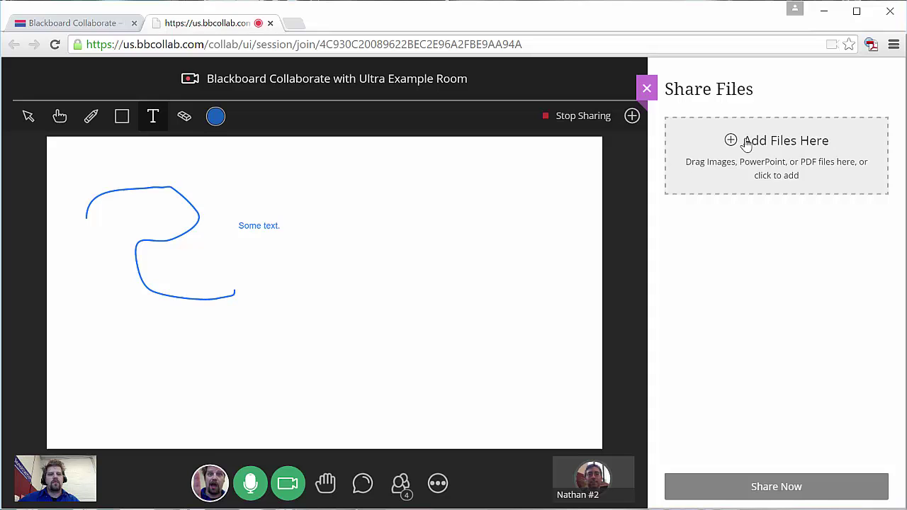
pyautogui.click(748, 144)
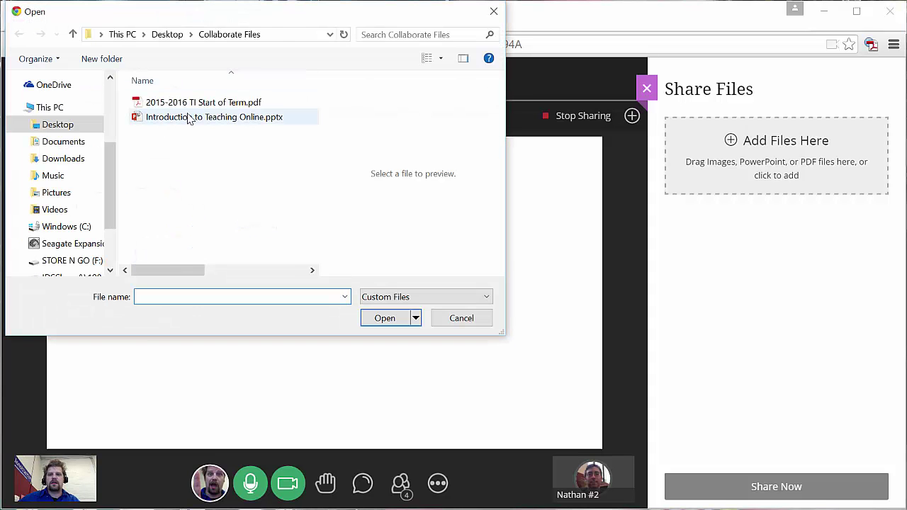
pyautogui.click(199, 118)
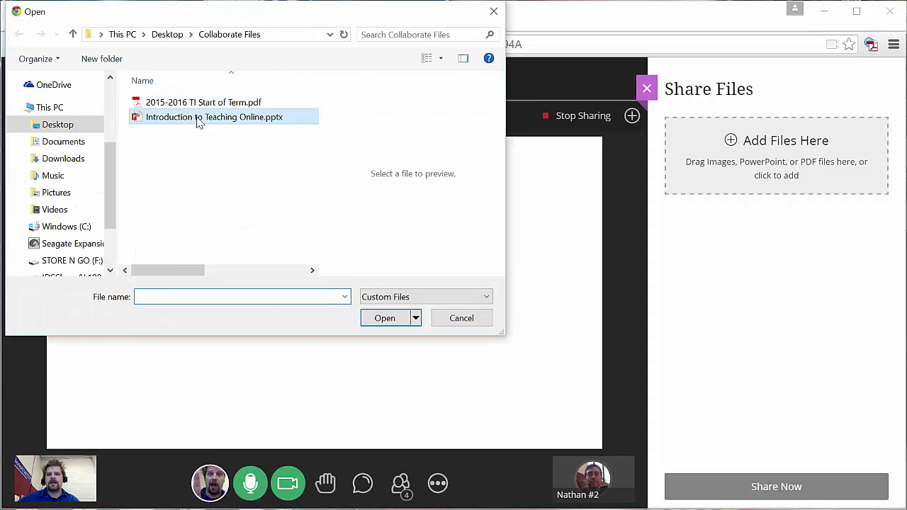
pyautogui.click(383, 318)
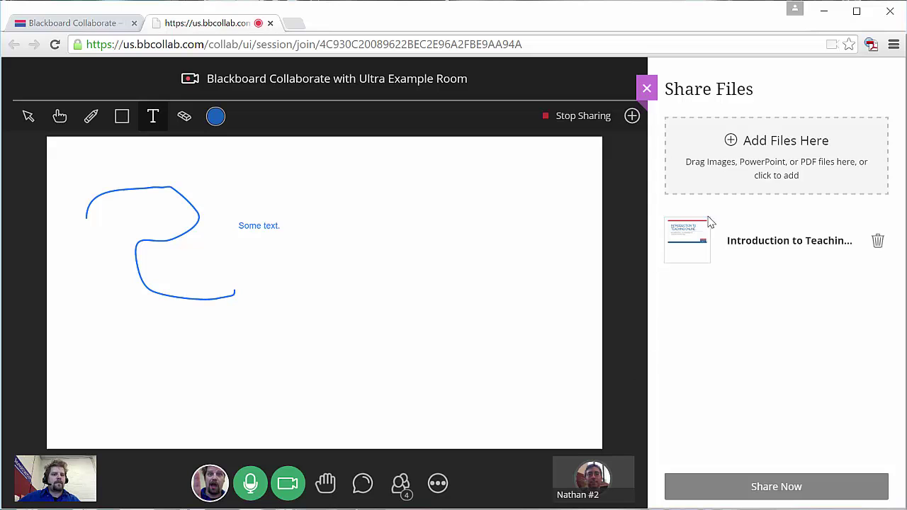
pyautogui.click(786, 234)
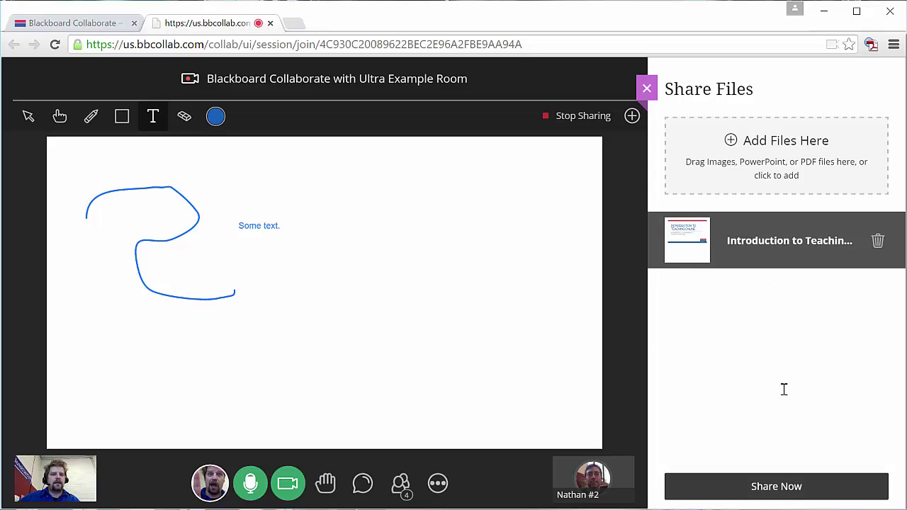
pyautogui.click(787, 495)
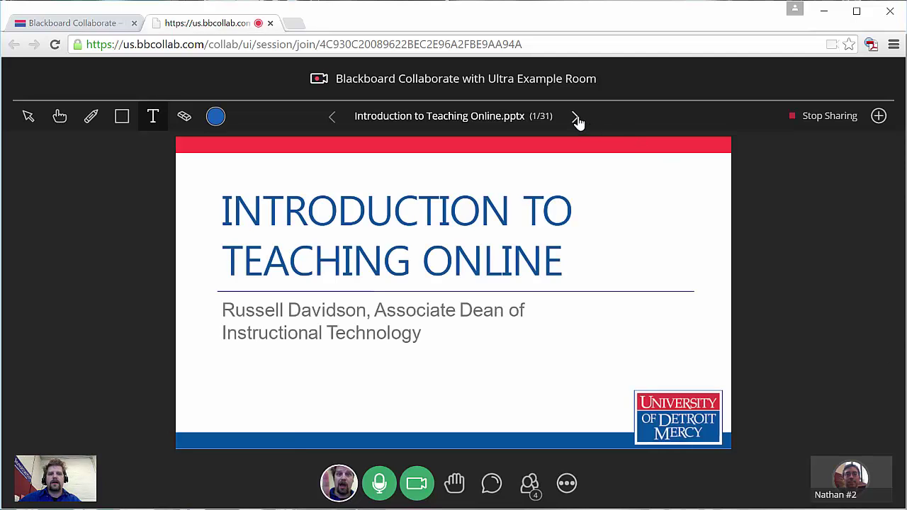
# - Advance the presentation to slide 3 and underline both lines of its text in red with the Pencil
pyautogui.click(577, 120)
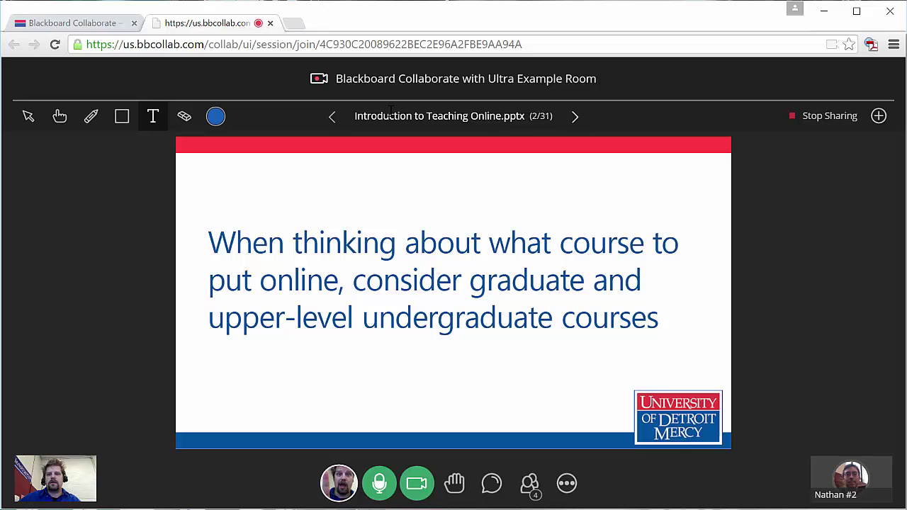
pyautogui.click(91, 118)
pyautogui.press('Right')
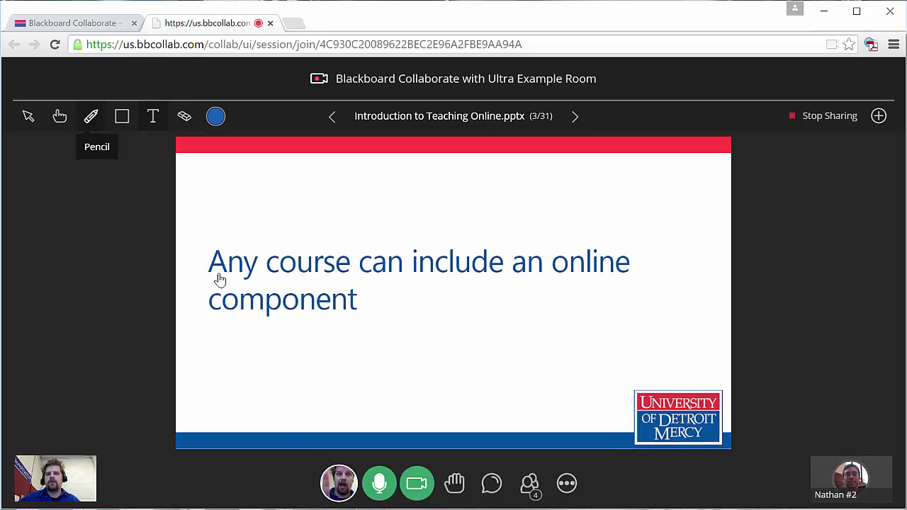
pyautogui.click(216, 116)
pyautogui.click(213, 170)
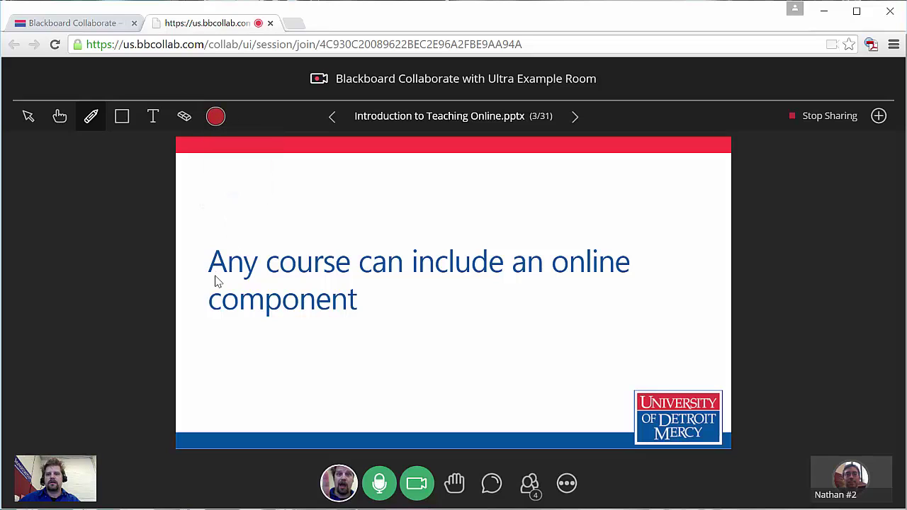
pyautogui.moveTo(207, 278); pyautogui.dragTo(638, 281)
pyautogui.moveTo(221, 321); pyautogui.dragTo(378, 319)
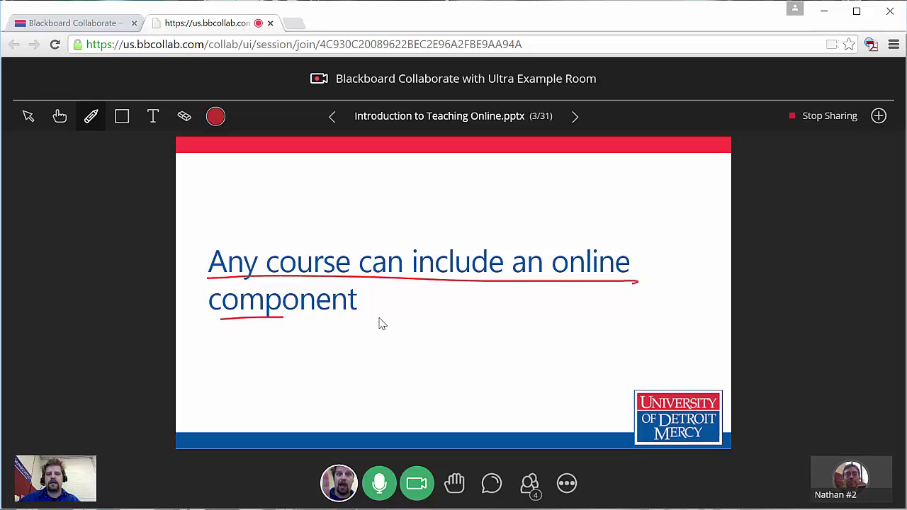
# - Upload 2015-2016 TI Start of Term.pdf, share it with the session in place of the presentation, and go to its second page
pyautogui.click(879, 117)
pyautogui.click(716, 213)
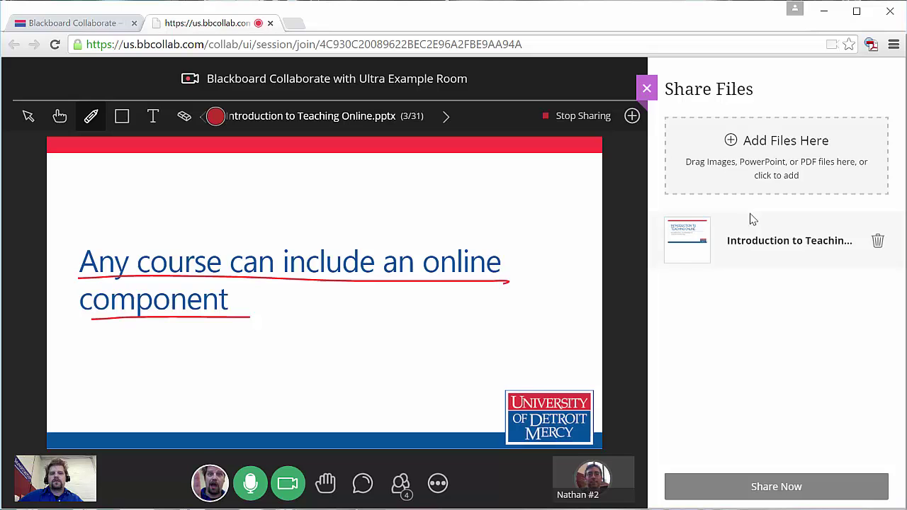
pyautogui.click(753, 174)
pyautogui.click(218, 119)
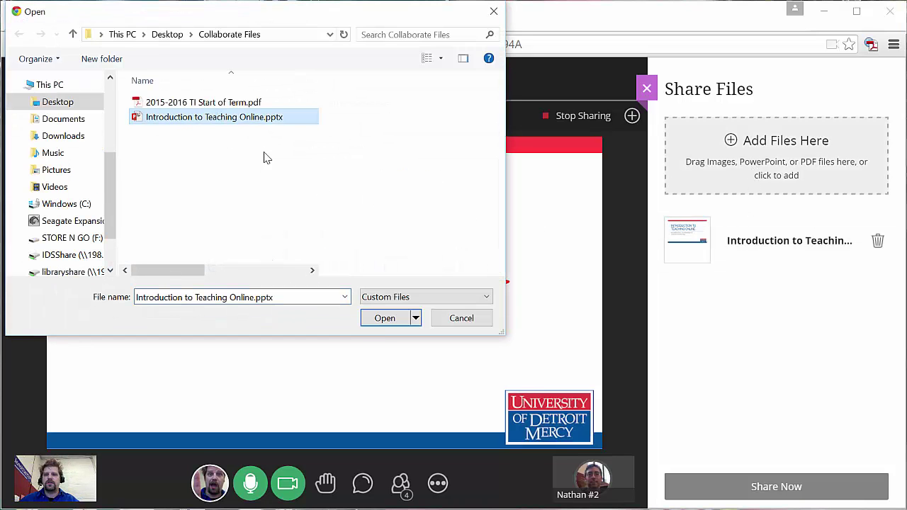
pyautogui.click(207, 105)
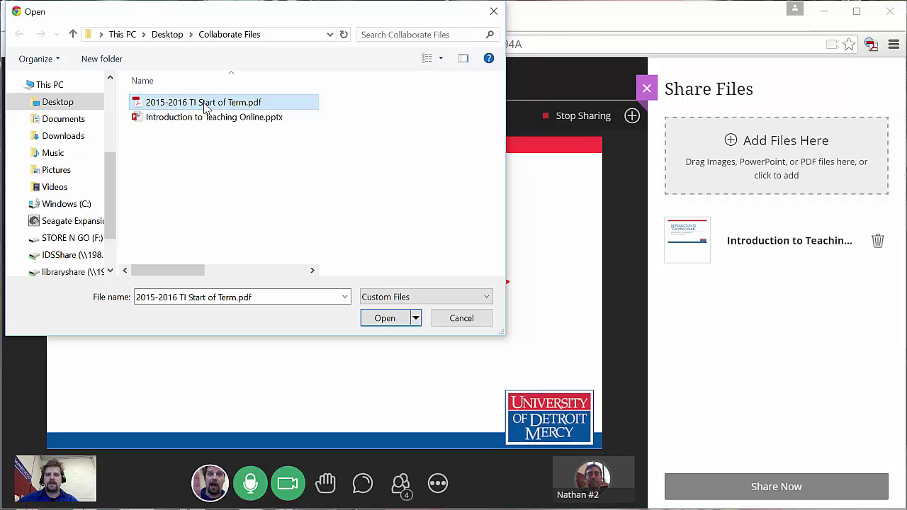
pyautogui.click(383, 318)
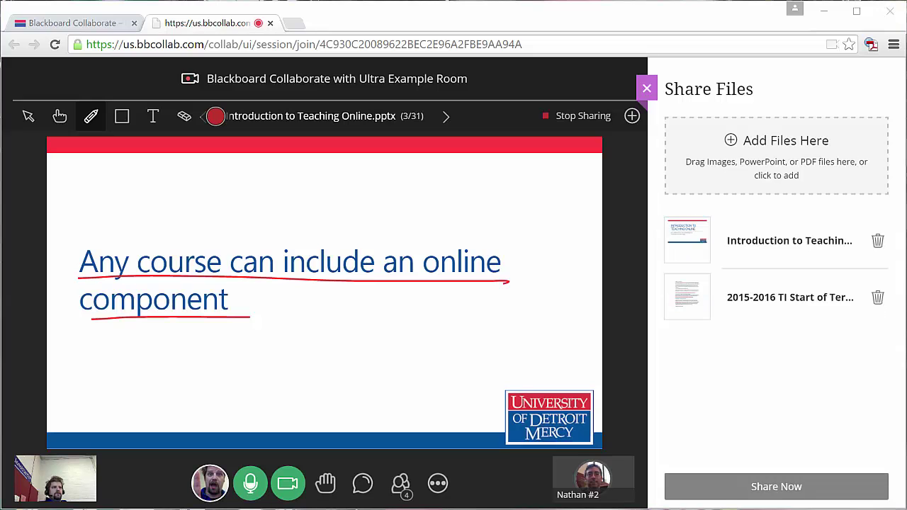
pyautogui.click(742, 299)
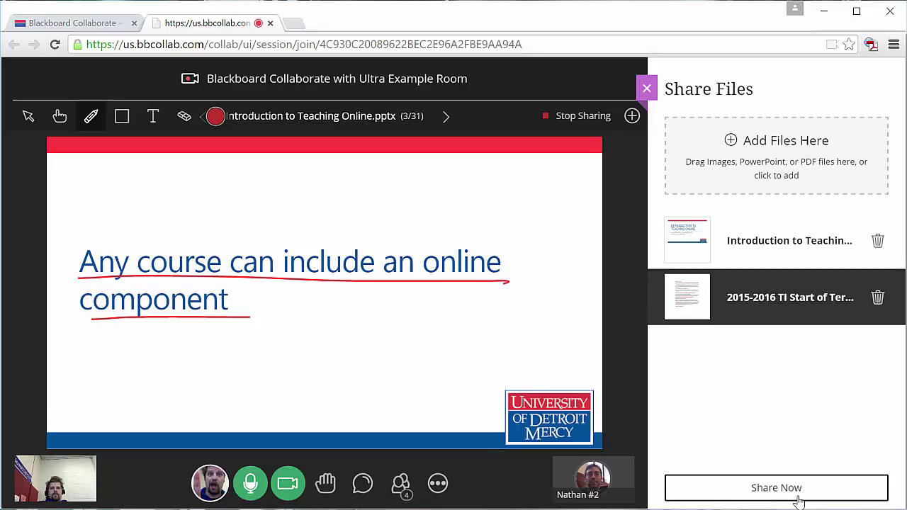
pyautogui.click(752, 491)
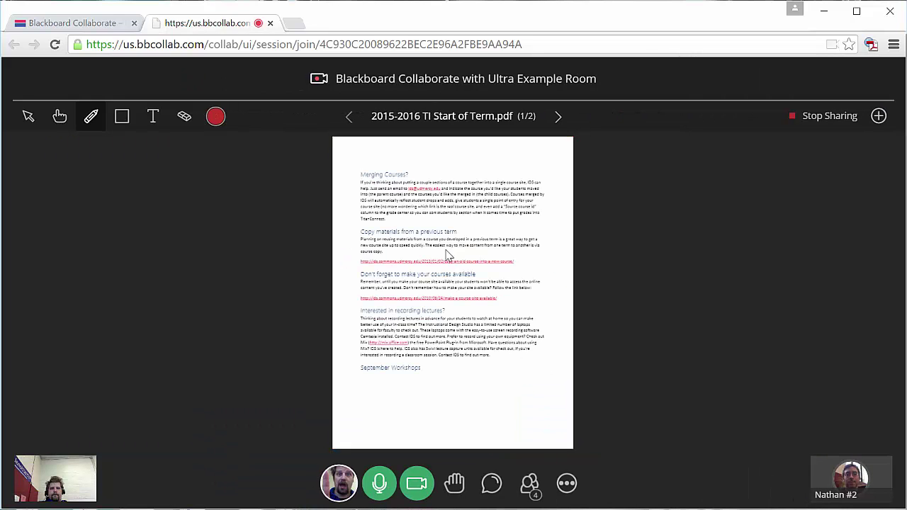
pyautogui.click(559, 118)
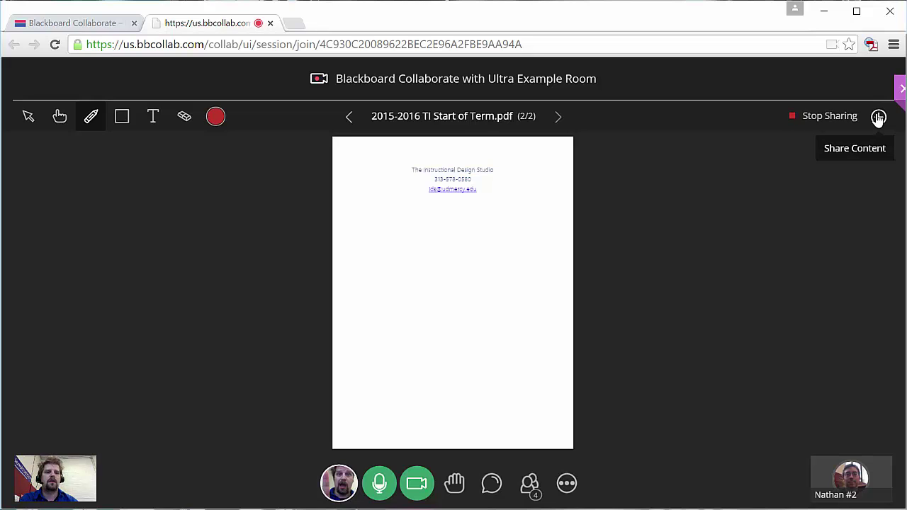
# - Start application sharing in the session and choose Screen 3 as the desktop content to share
pyautogui.click(879, 117)
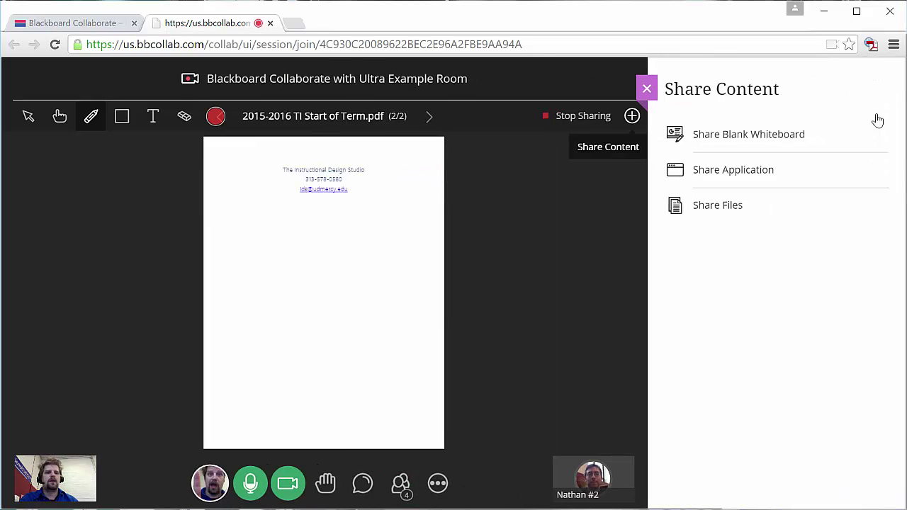
pyautogui.click(736, 179)
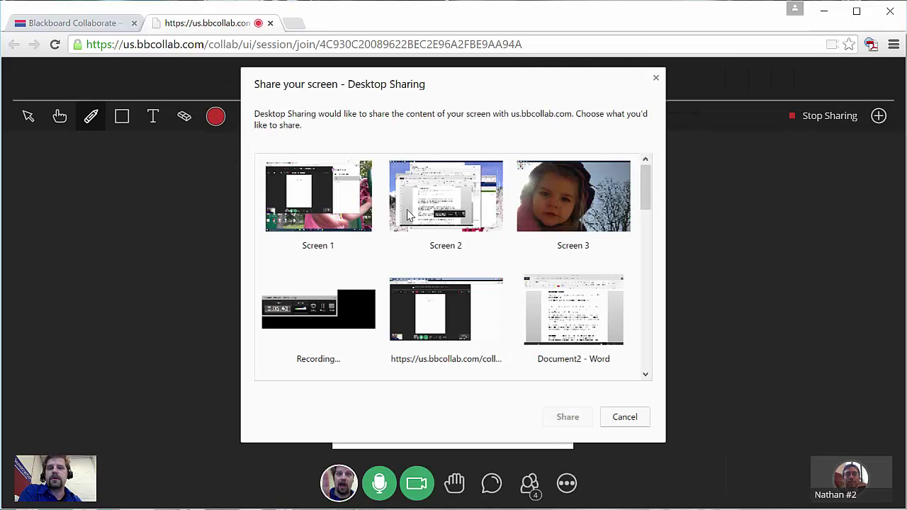
pyautogui.click(576, 206)
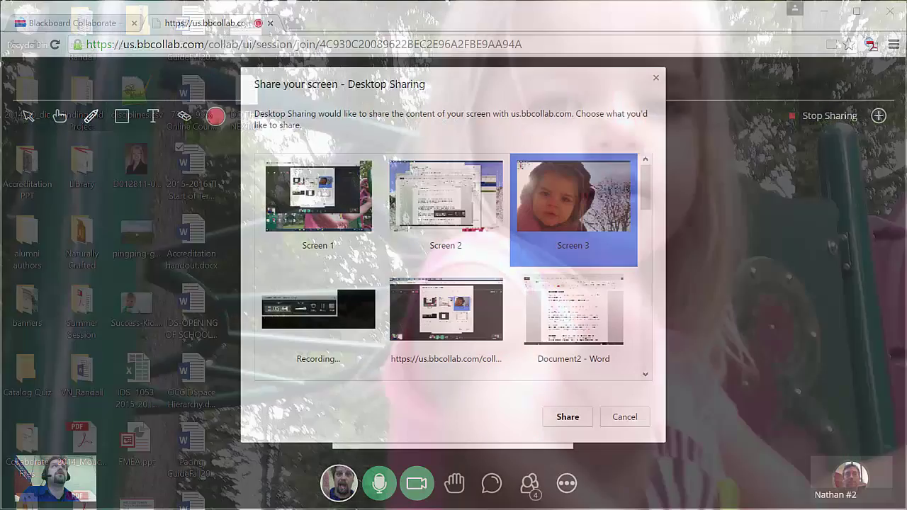
pyautogui.hotkey('alt', 'Tab')
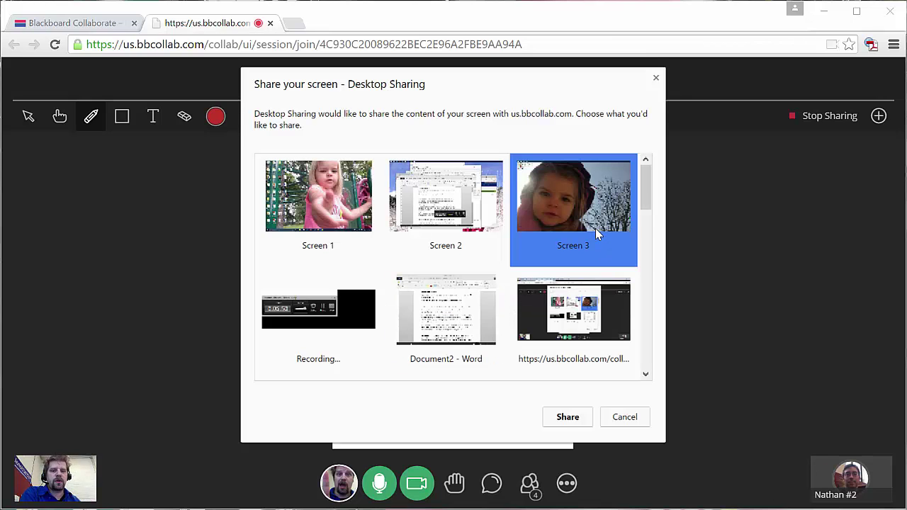
pyautogui.click(578, 420)
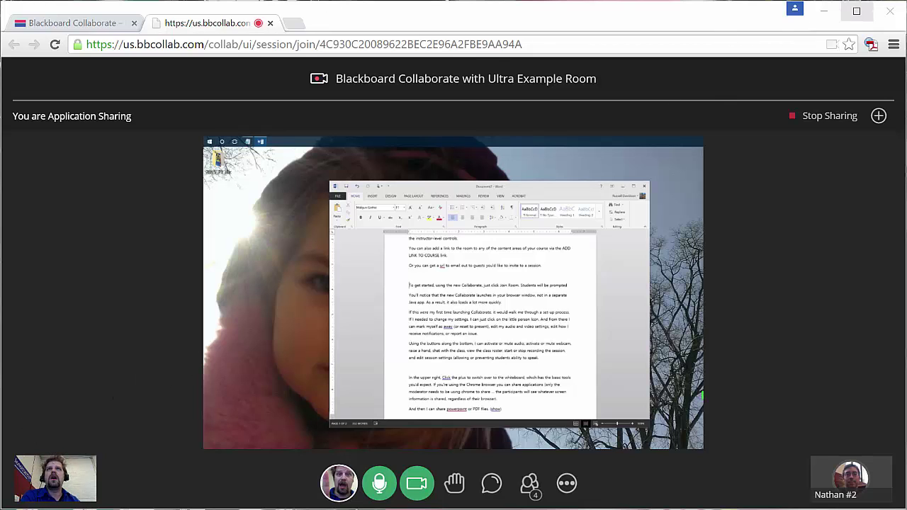
# - Stop sharing the screen with the session and stop the session recording
pyautogui.click(827, 119)
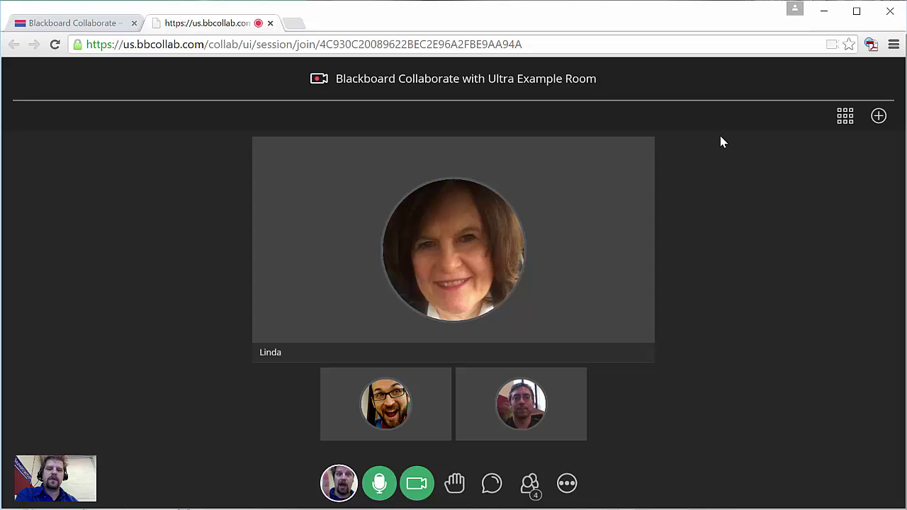
pyautogui.click(567, 483)
pyautogui.click(581, 420)
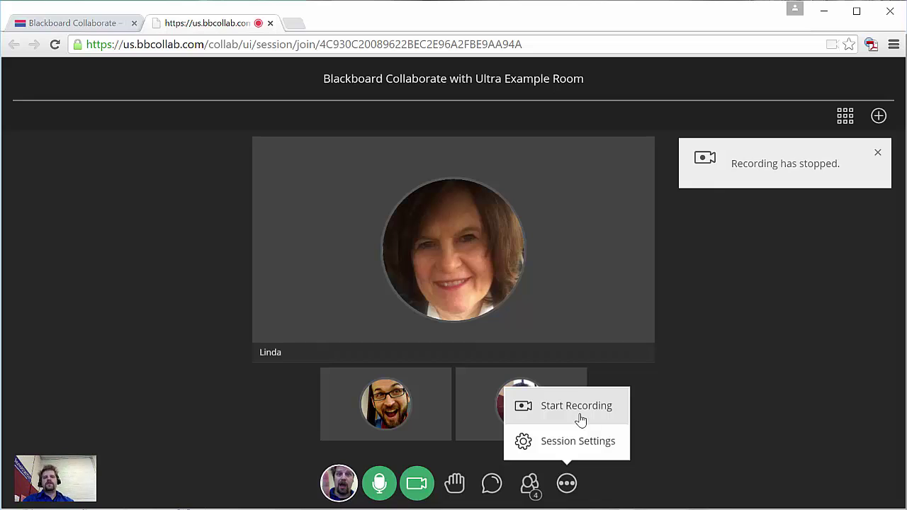
# - Leave the session by closing its browser tab and bring the room's recordings list on the Blackboard Collaborate course page into view
pyautogui.click(753, 119)
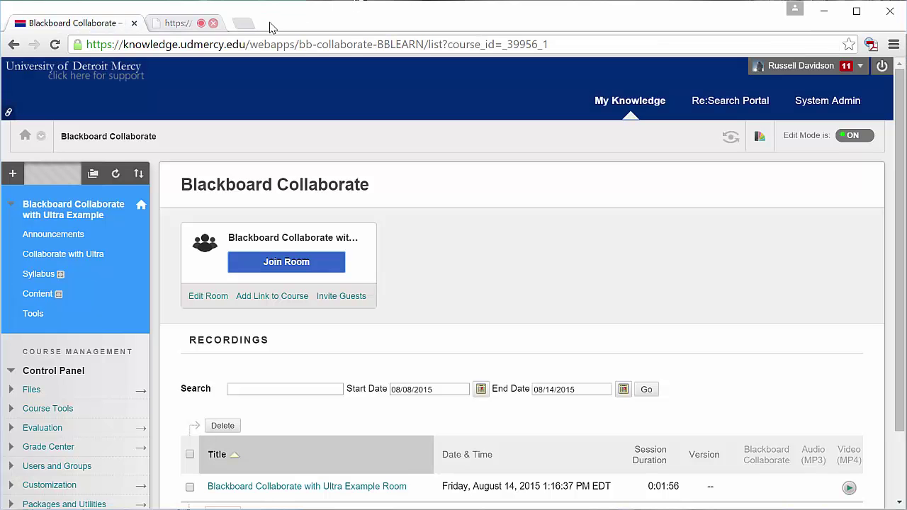
pyautogui.click(271, 24)
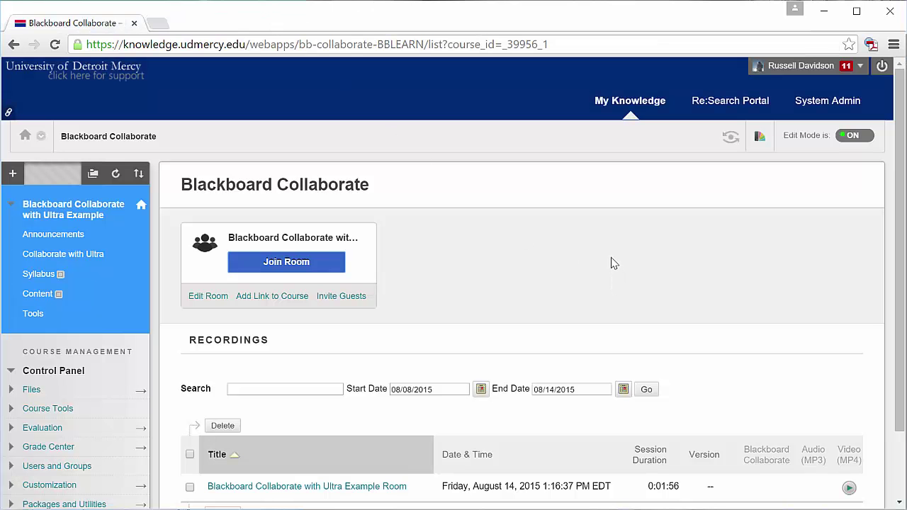
pyautogui.scroll(-1, 613, 263)
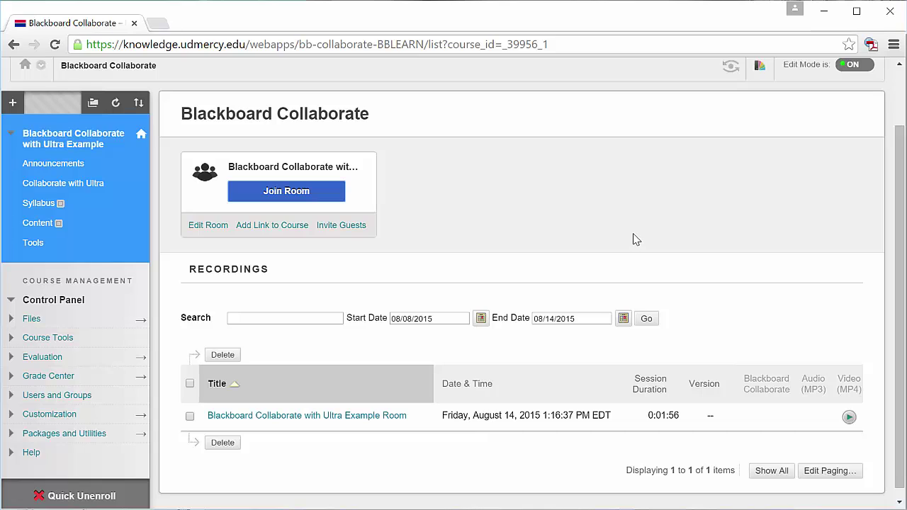